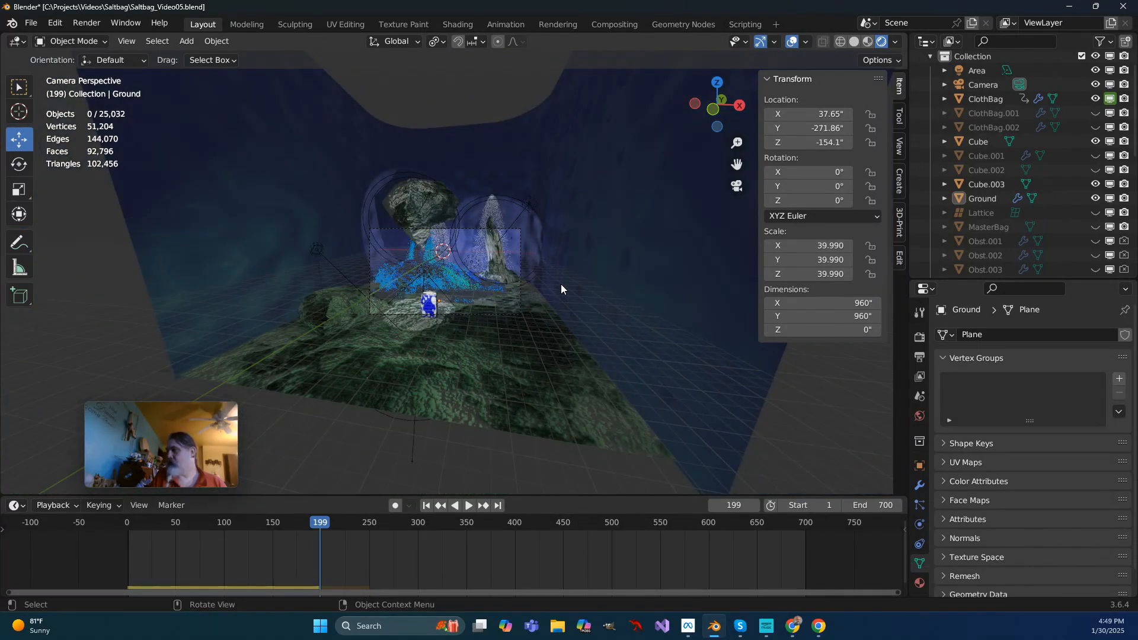
Leave the camera view and try moving the Camera to about X 170.9 in and Z 149.4 in
key(KP_0)
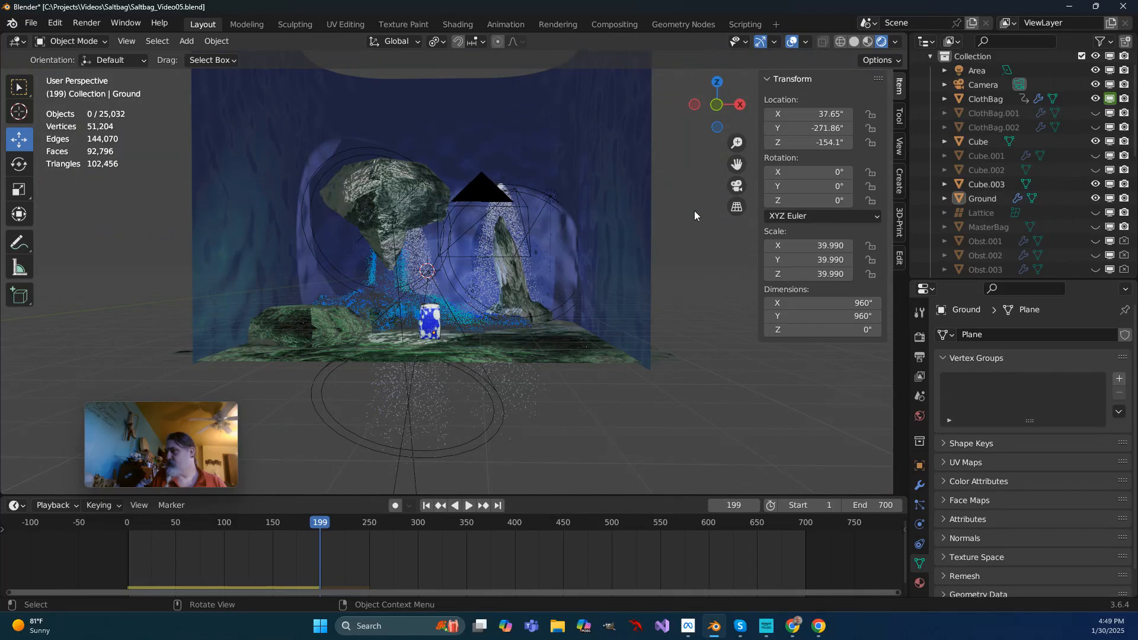
click(990, 87)
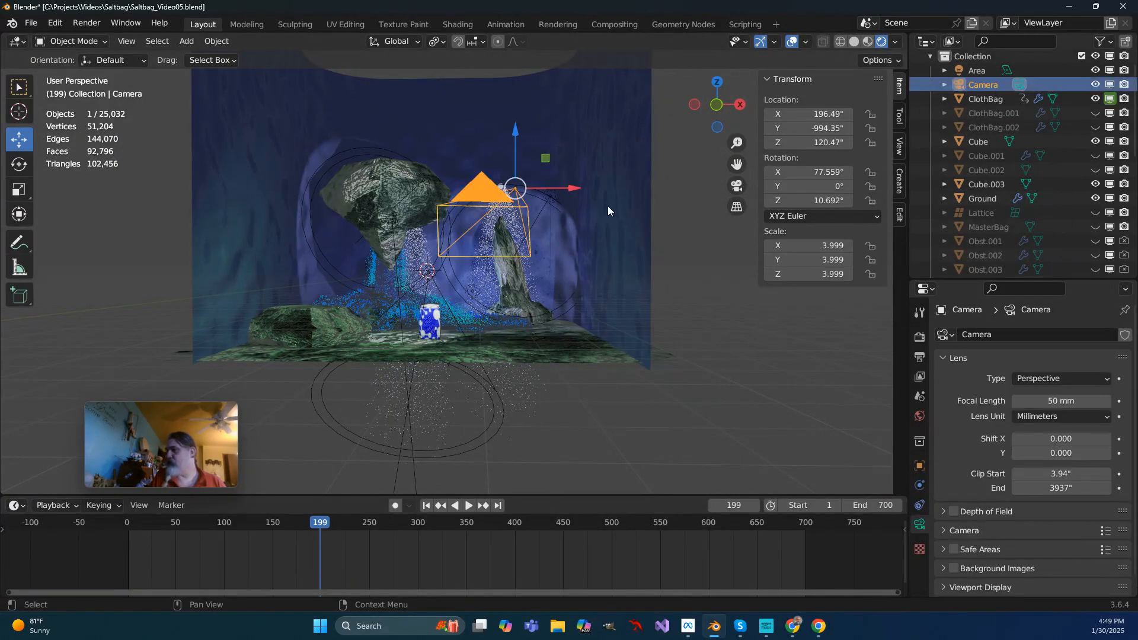
mouse_move(571, 191)
mouse_down()
mouse_move(611, 190)
mouse_move(556, 190)
mouse_up()
drag(495, 130, 495, 107)
Try rotating the Camera with the Rotate tool and undo all the Camera changes made so far
click(18, 164)
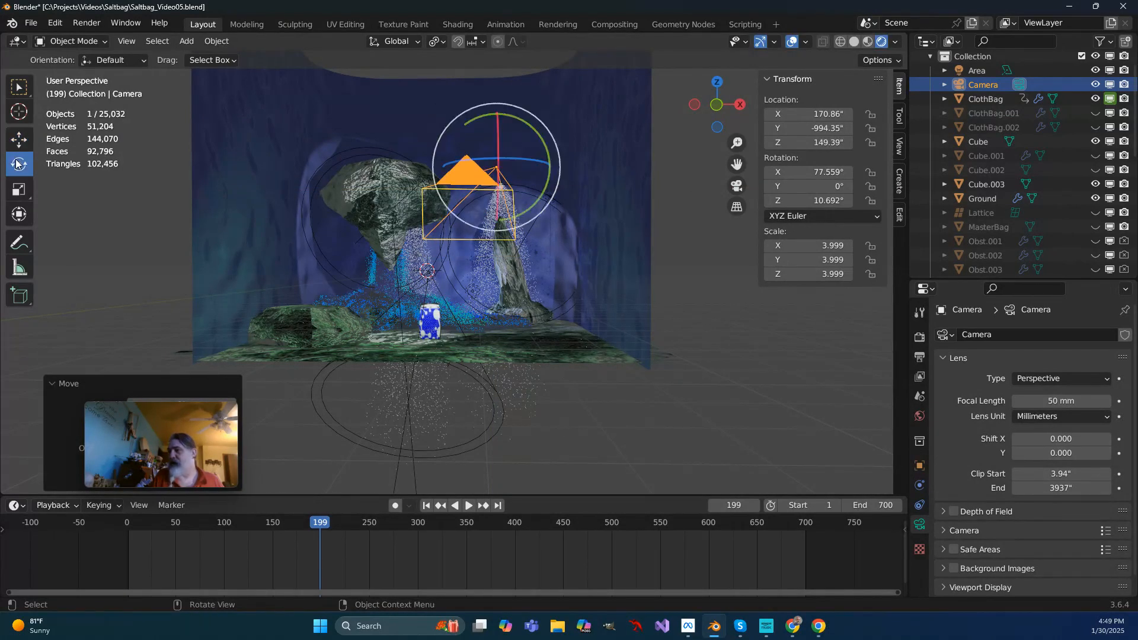
drag(522, 158, 490, 168)
key(ctrl+z)
key(ctrl+z)
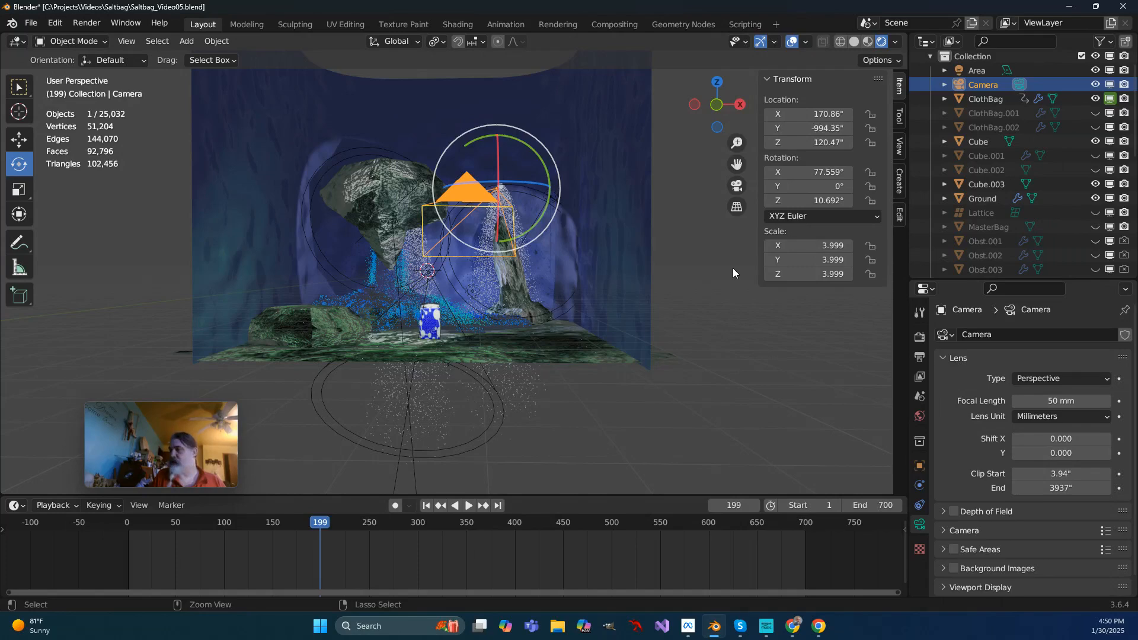
key(ctrl+z)
key(ctrl+z)
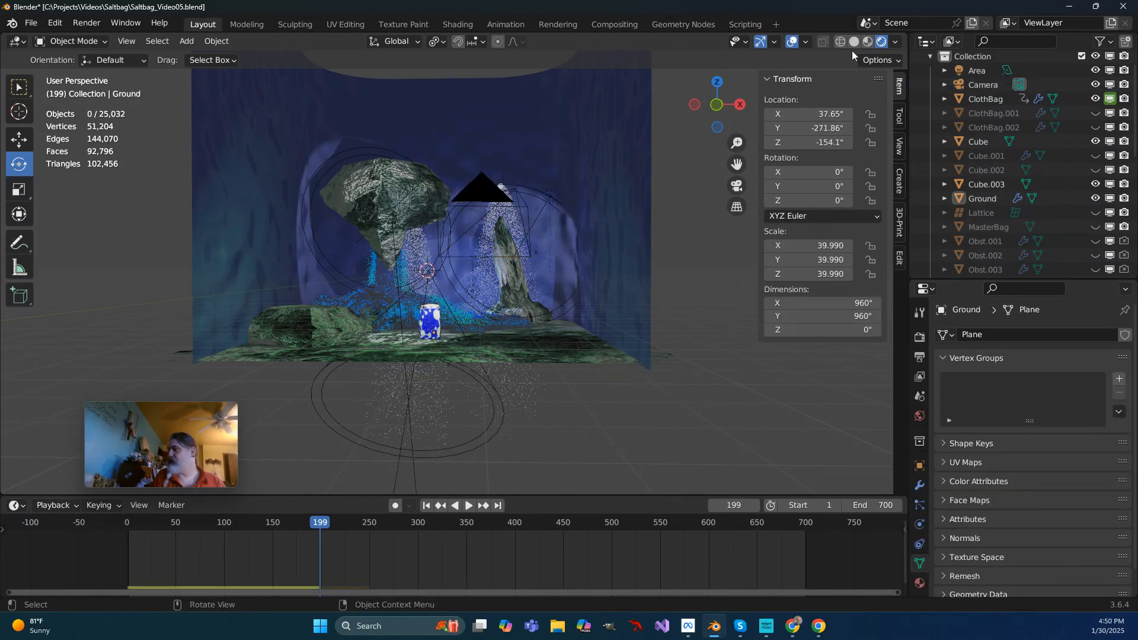
Try Camera transform values of location X 222.49 in, Y -1051.4 in and rotation X 87.559°, Y 25°, and undo them
click(984, 87)
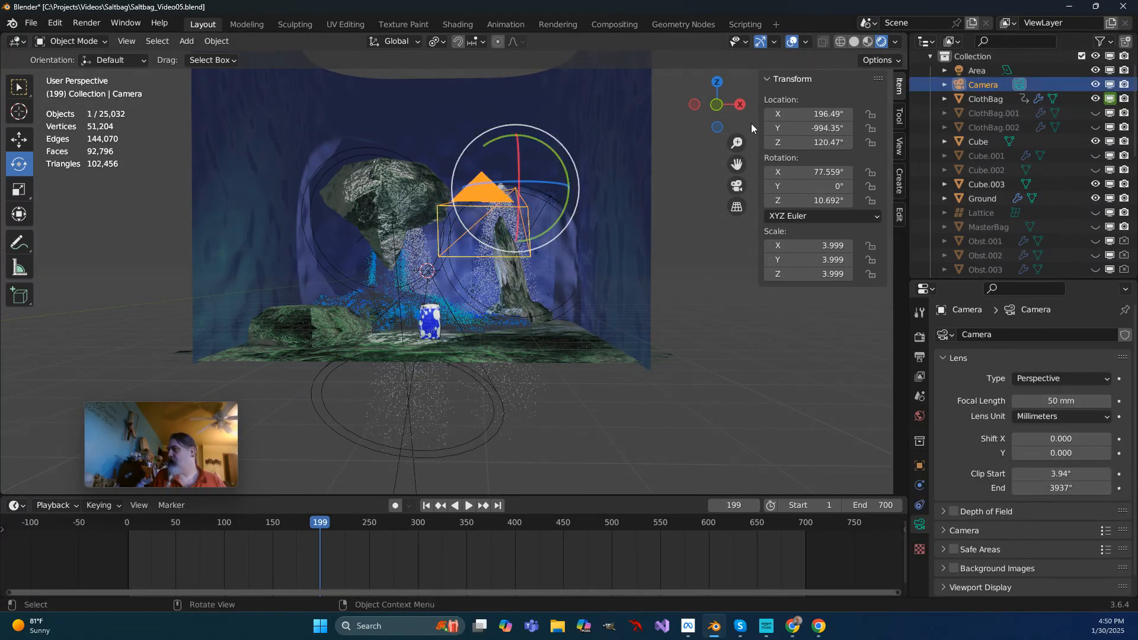
drag(790, 113, 456, 277)
drag(819, 171, 531, 315)
click(815, 187)
text(25)
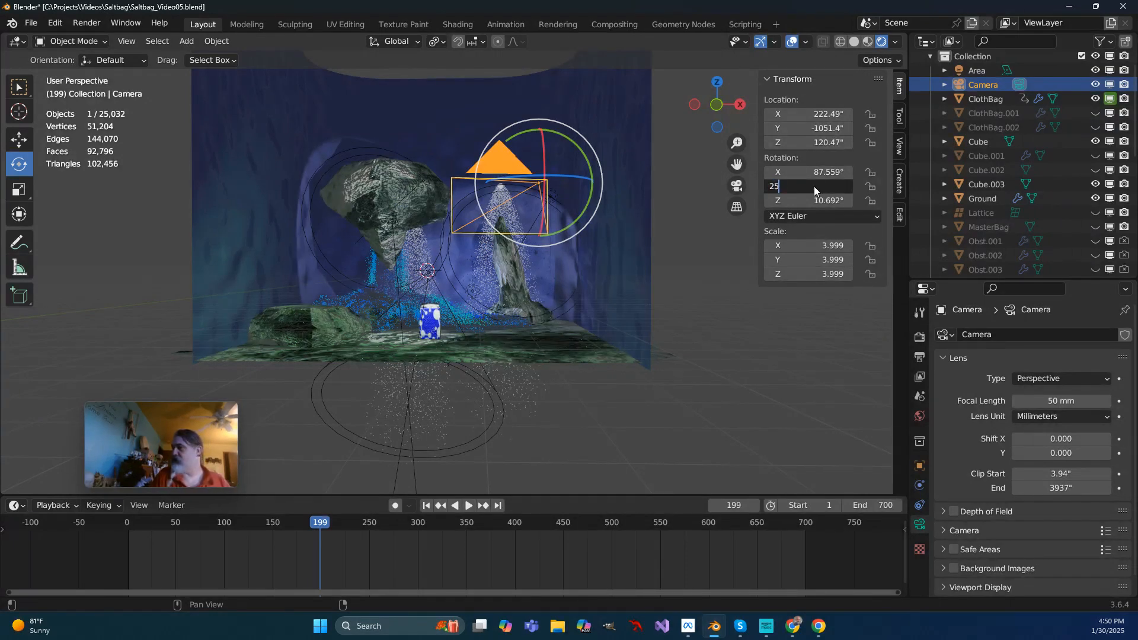
key(Return)
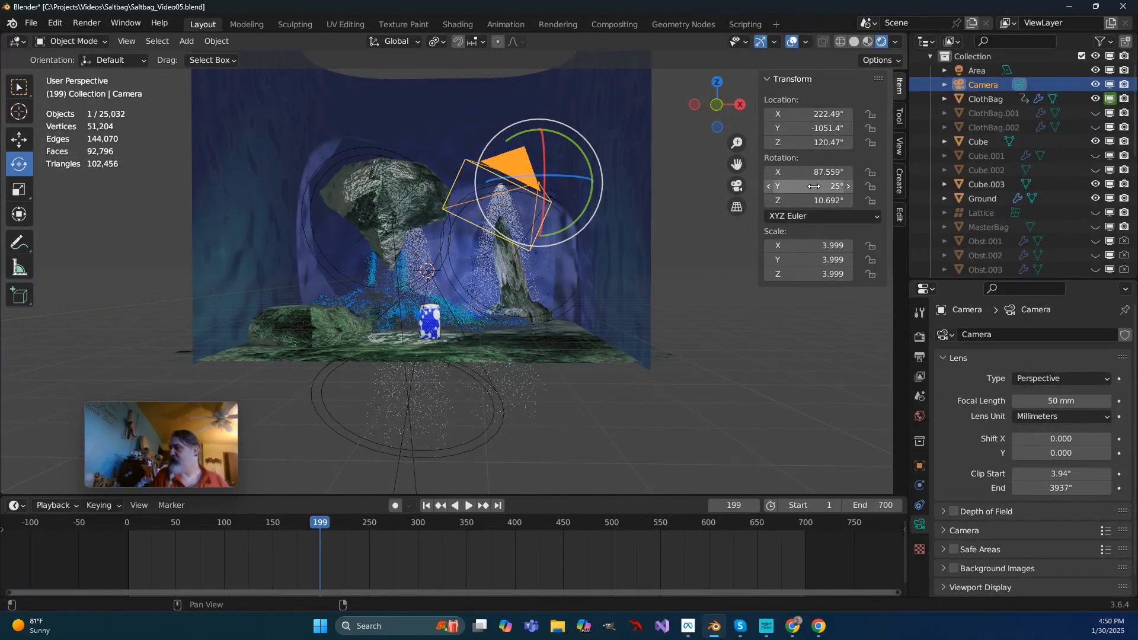
key(ctrl+z)
key(ctrl+z)
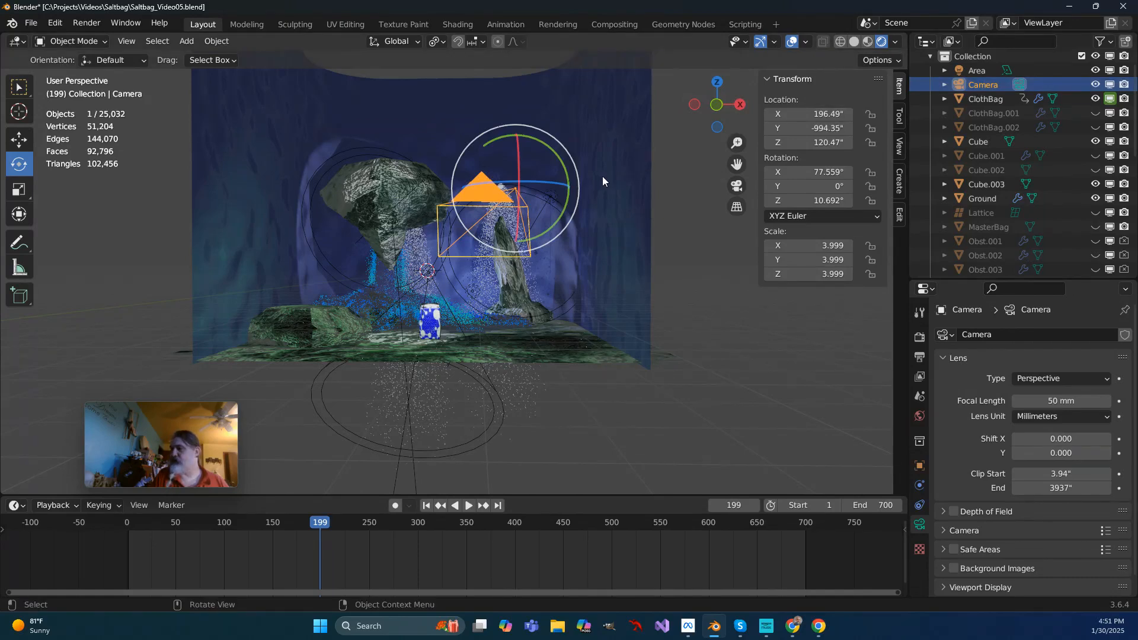
Try freely moving the Camera to about X 172.4 in, Z 156.6 in and rotating it to about Y 7.9°, and undo both
key(shift+space)
key(g)
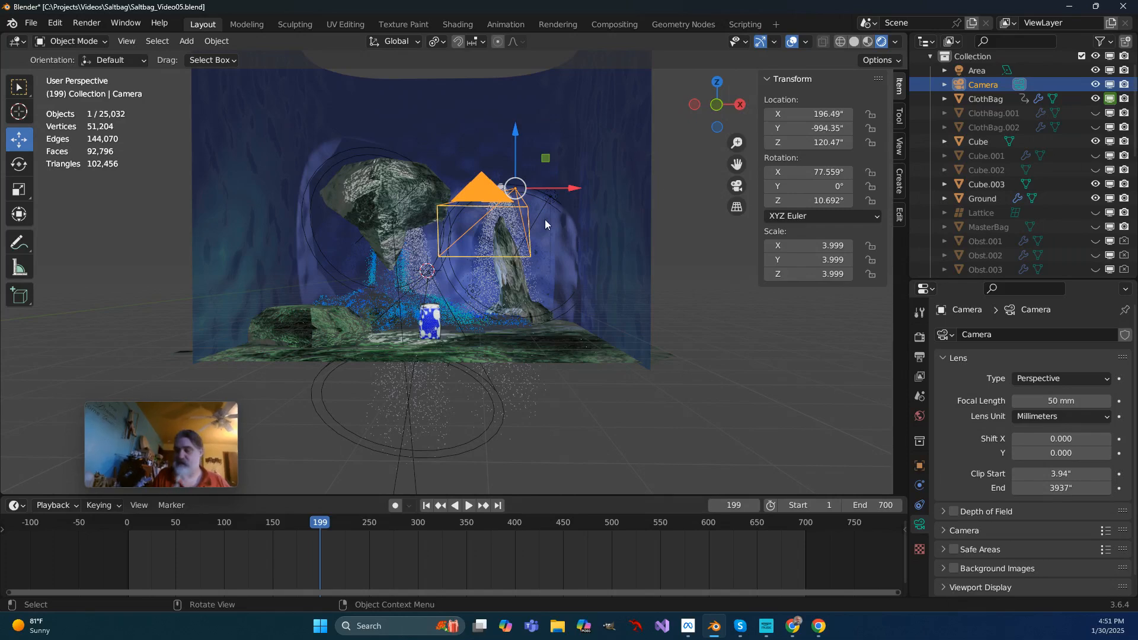
key(g)
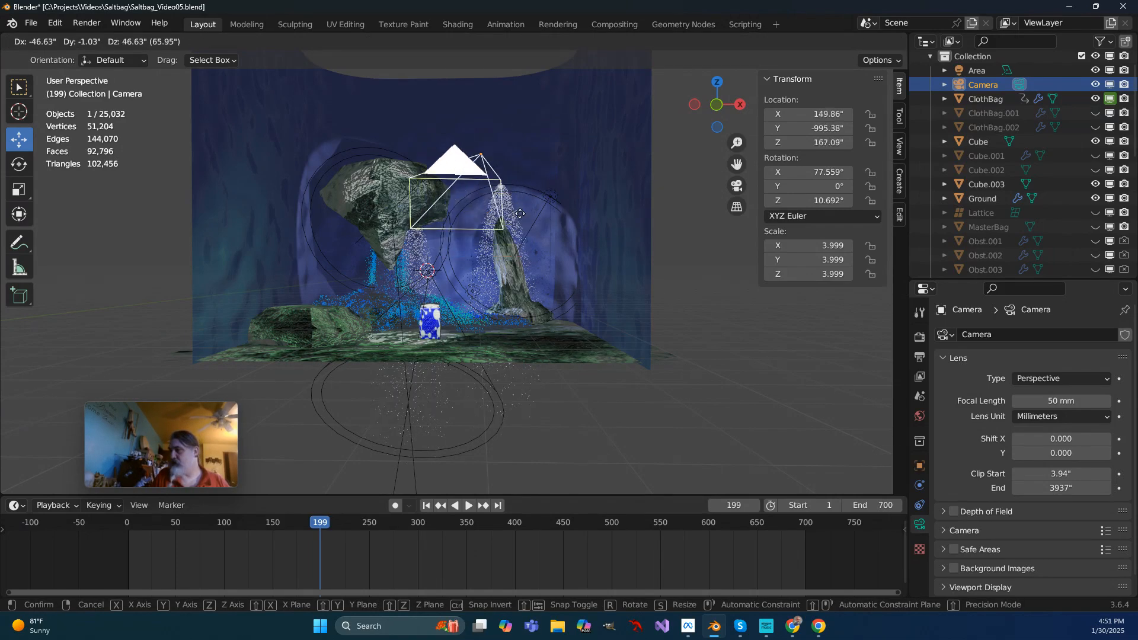
click(528, 193)
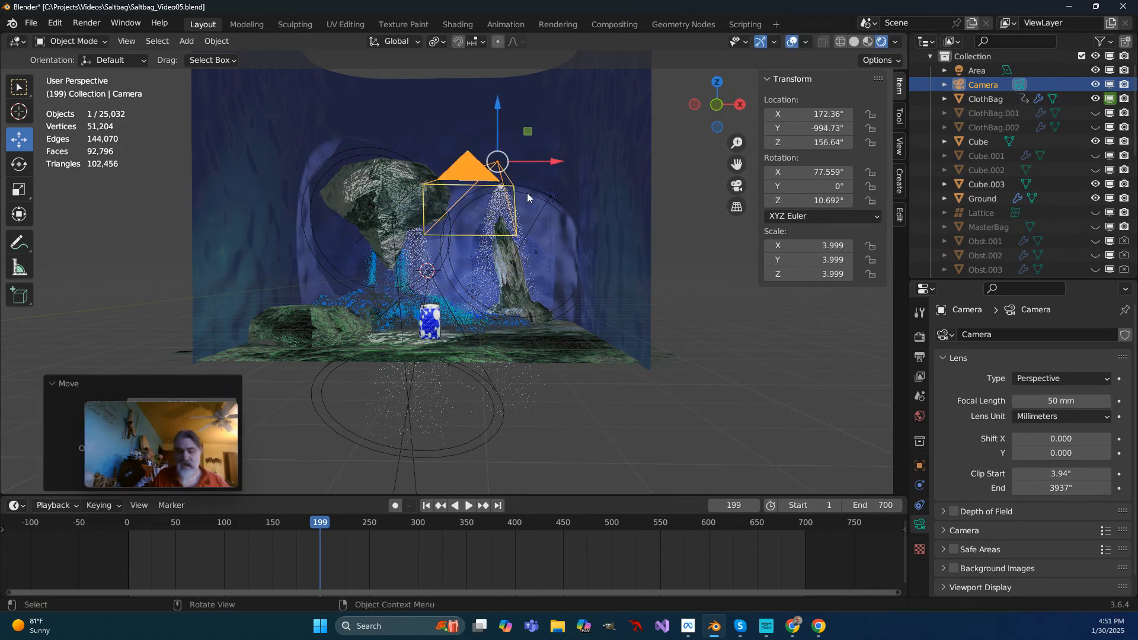
key(r)
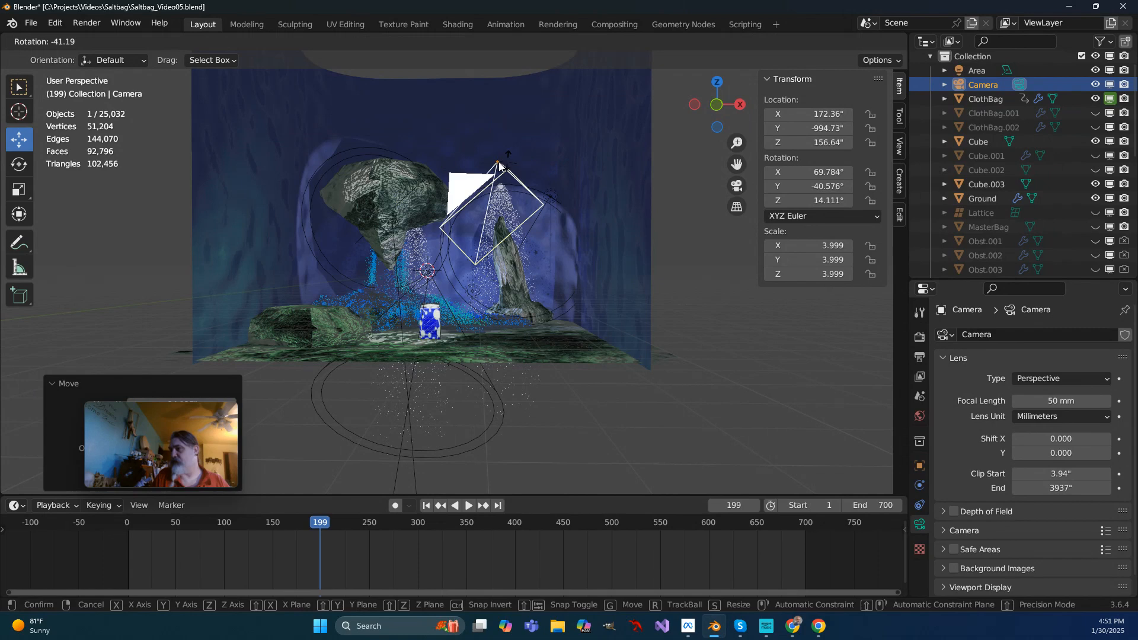
click(498, 167)
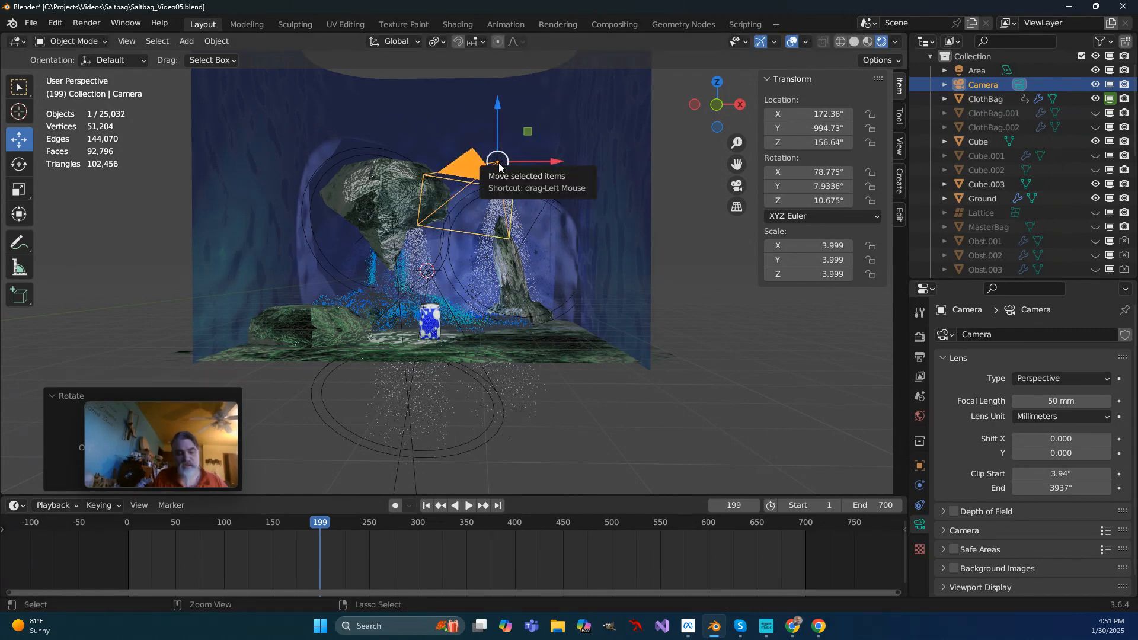
key(ctrl+z)
key(ctrl+z)
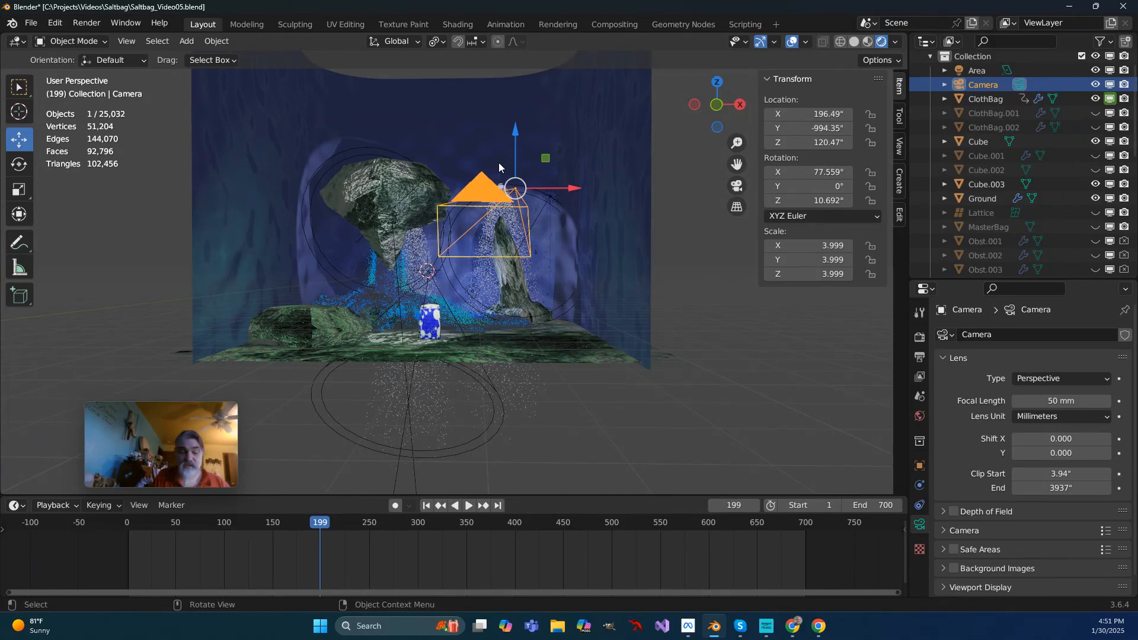
Rotate the Camera about global X to about 72.9° and lower it along global Z to about 32.8 in
key(r)
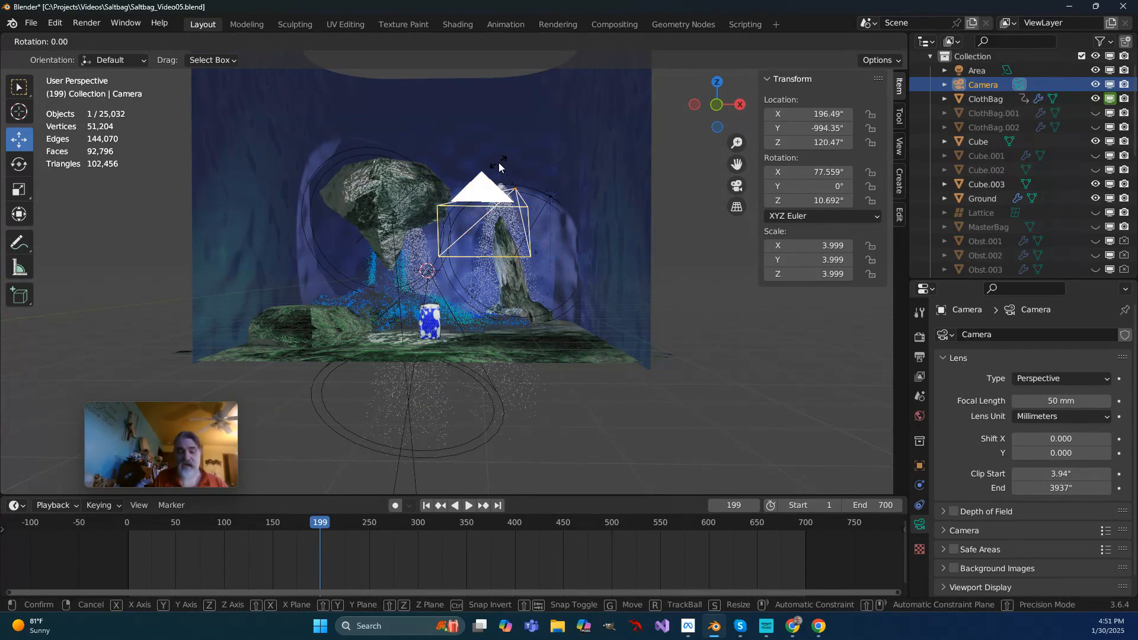
key(x)
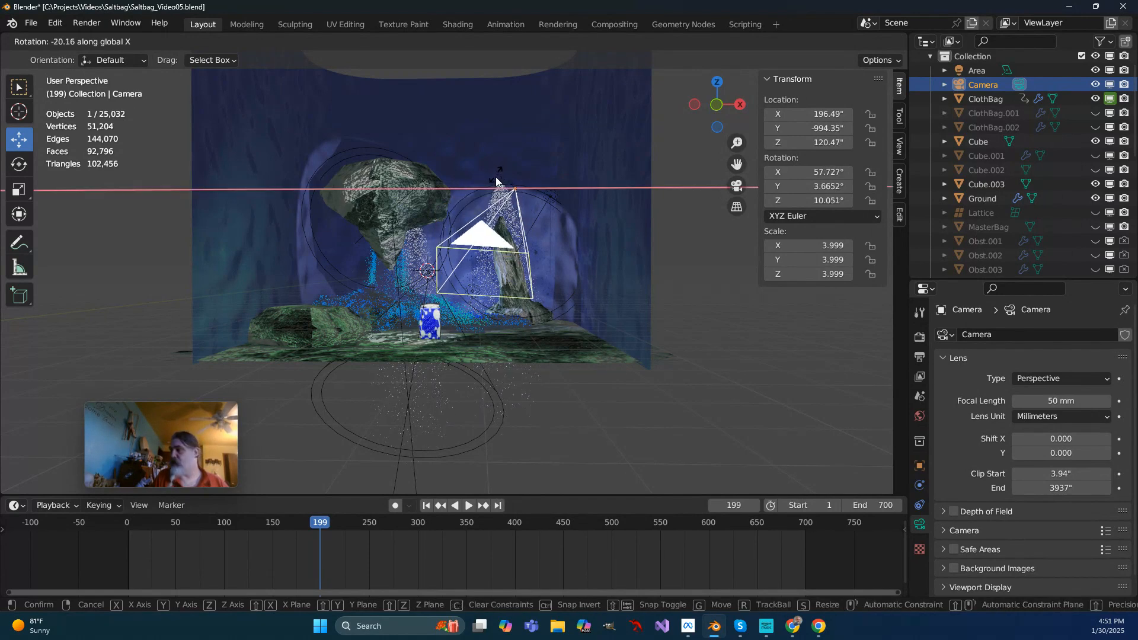
click(494, 161)
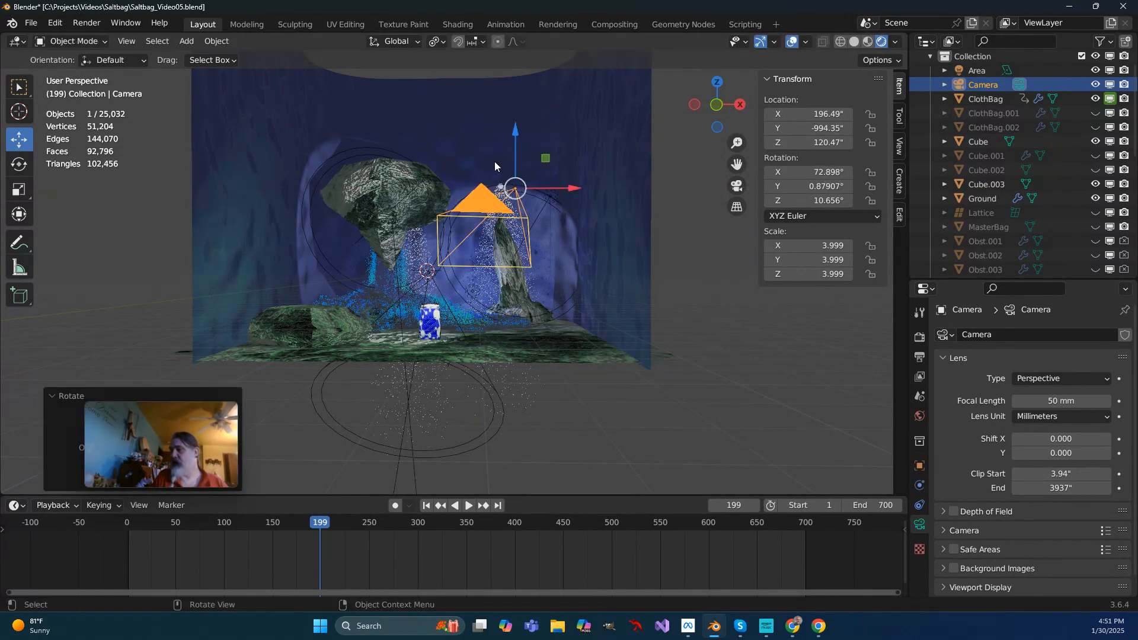
key(g)
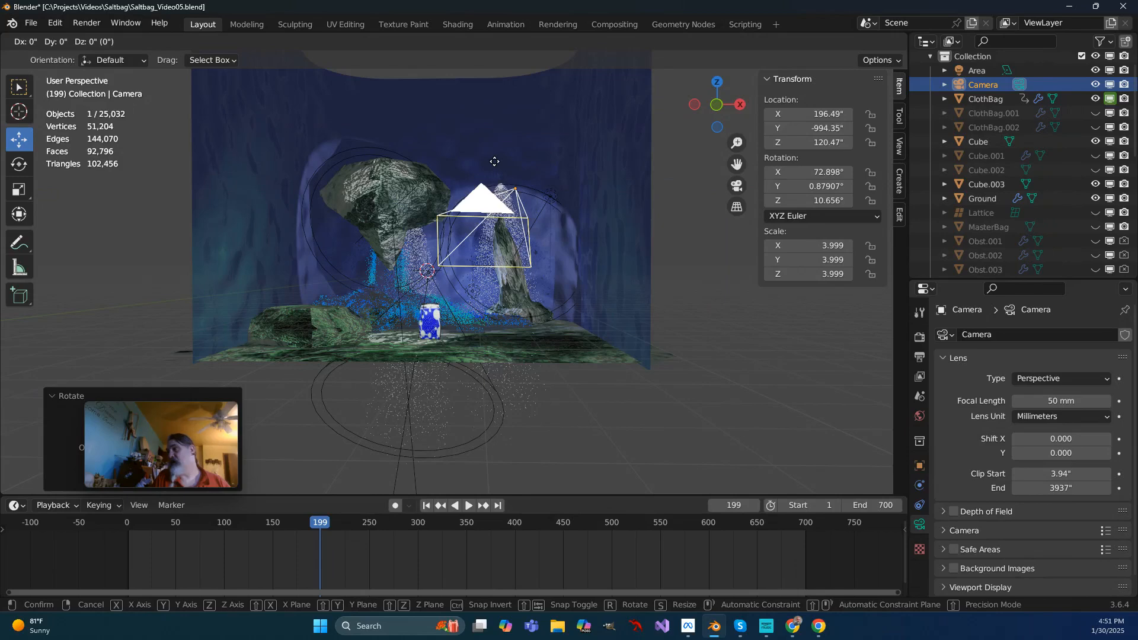
key(z)
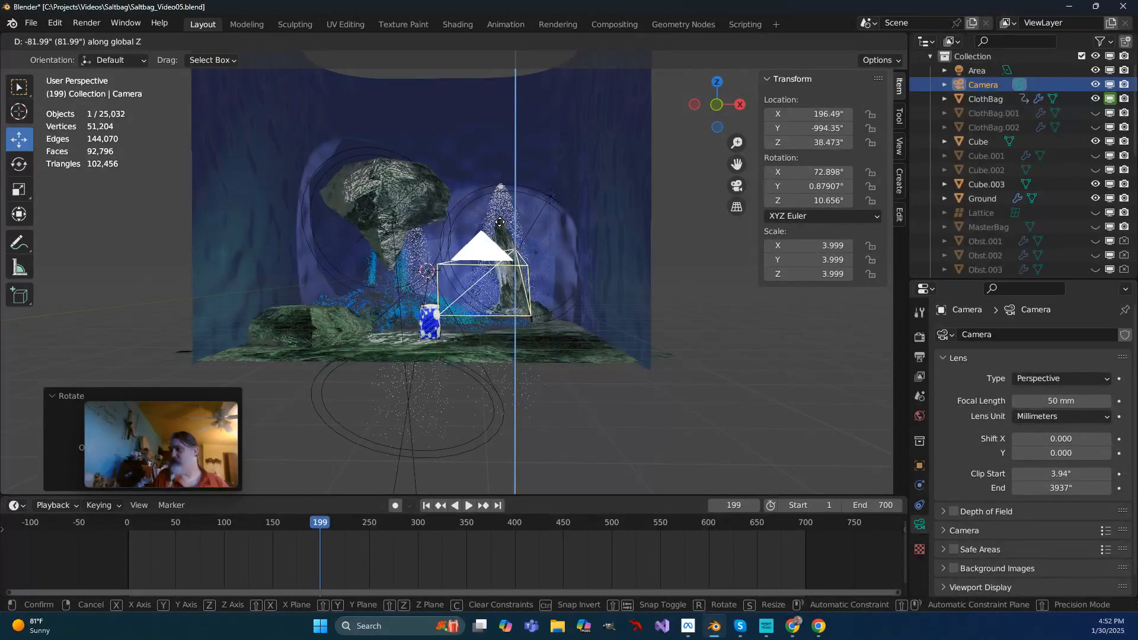
click(499, 227)
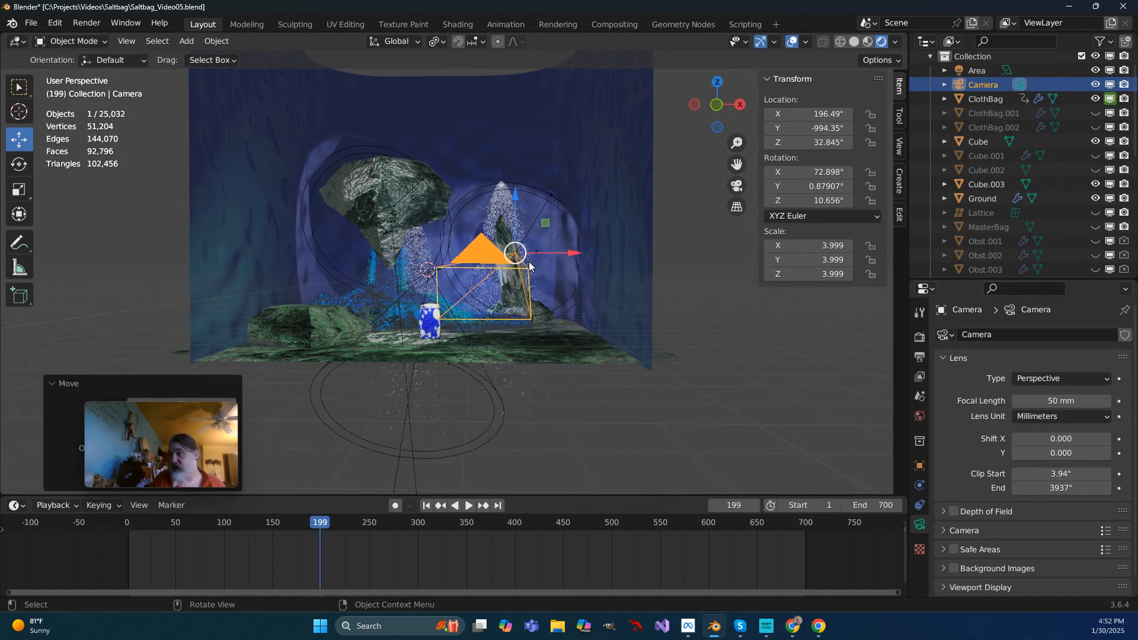
Look through the camera and move it freely to about X 175.6 in, Y -995.6 in, Z 41.7 in
key(KP_0)
scroll(534, 261, up, 6)
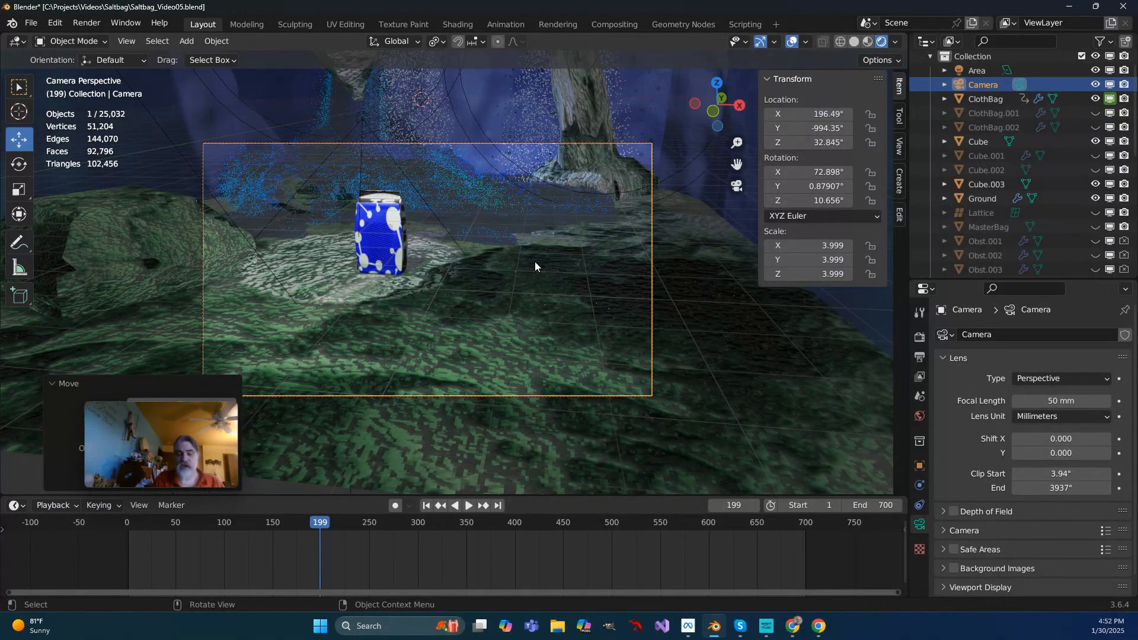
key(g)
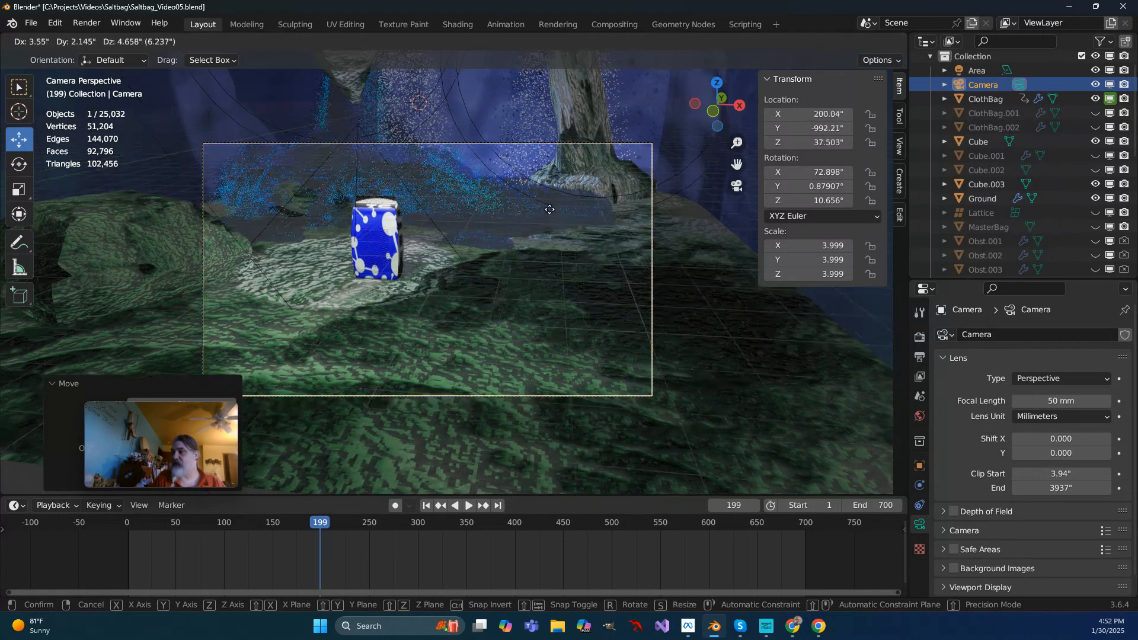
click(478, 238)
Try rolling the Camera with an unconstrained rotation in camera view and undo it
key(r)
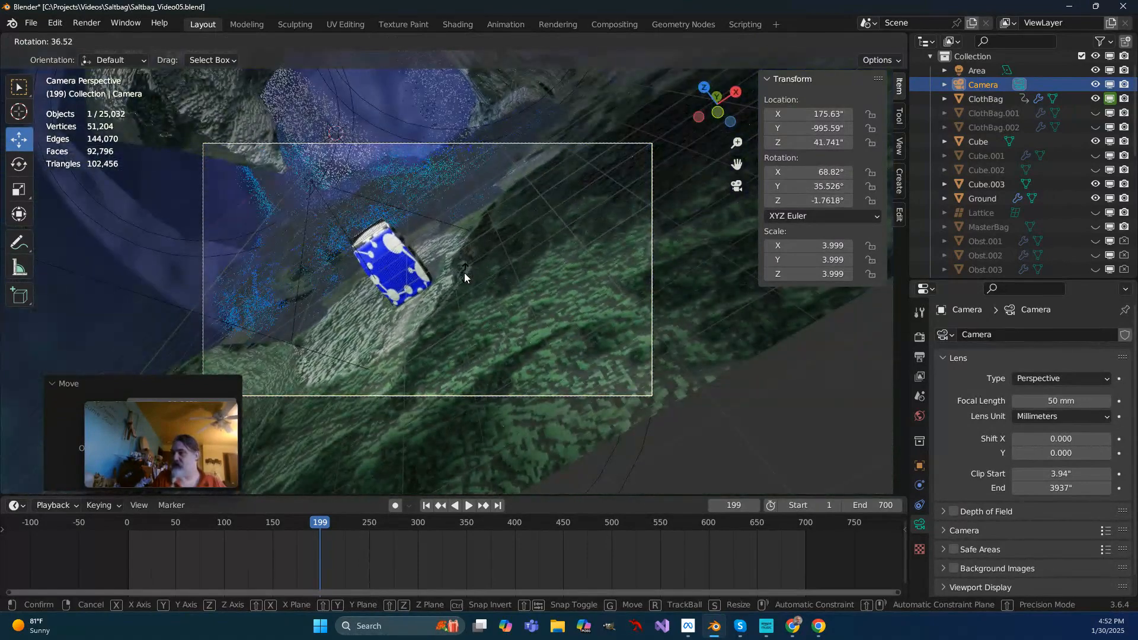
click(464, 273)
key(ctrl+z)
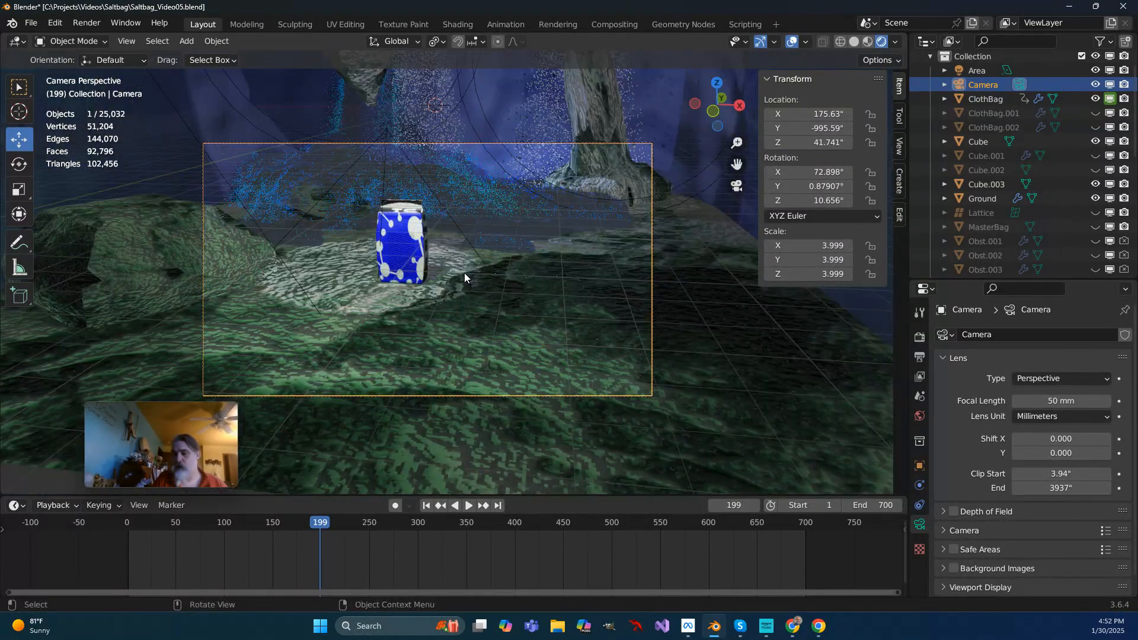
Rotate the Camera about the global X axis to an X rotation of about 73.5°
key(r)
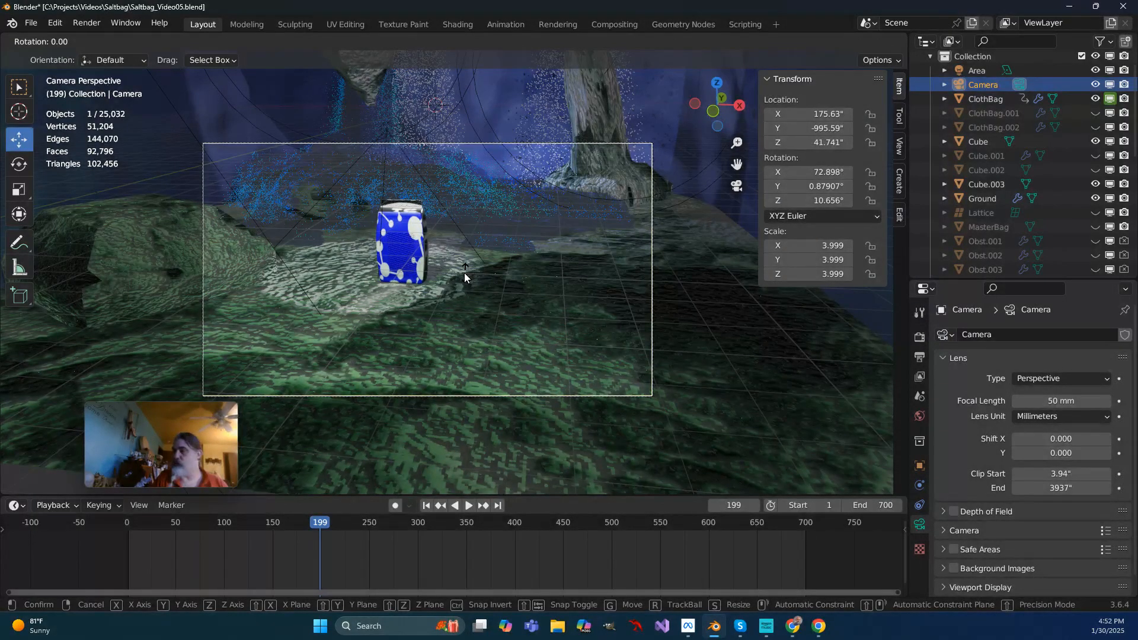
key(x)
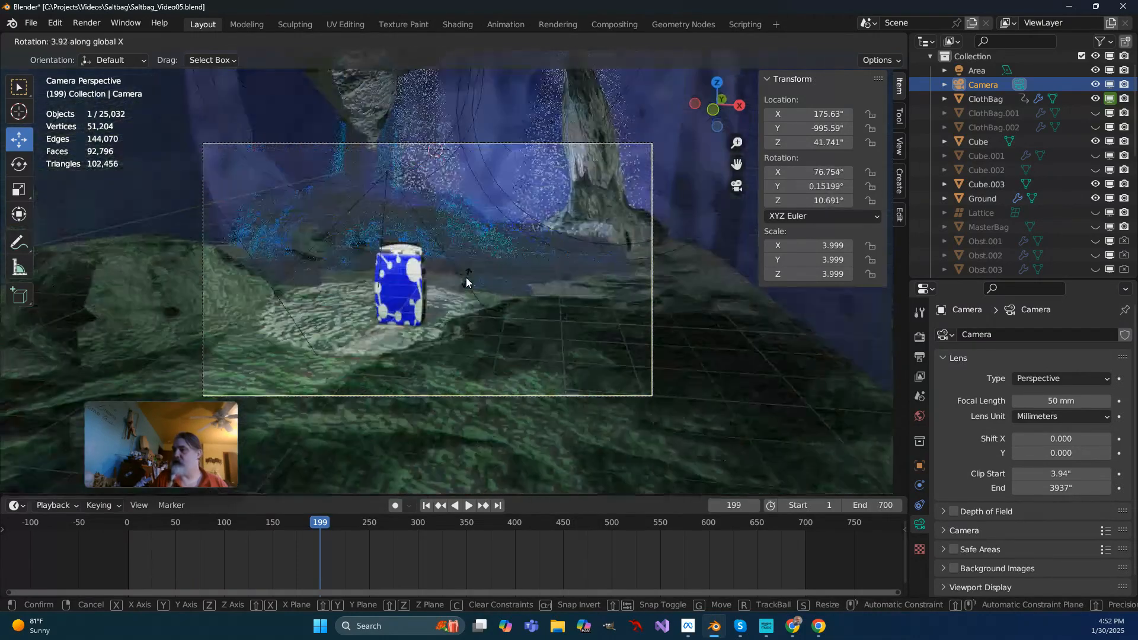
click(449, 266)
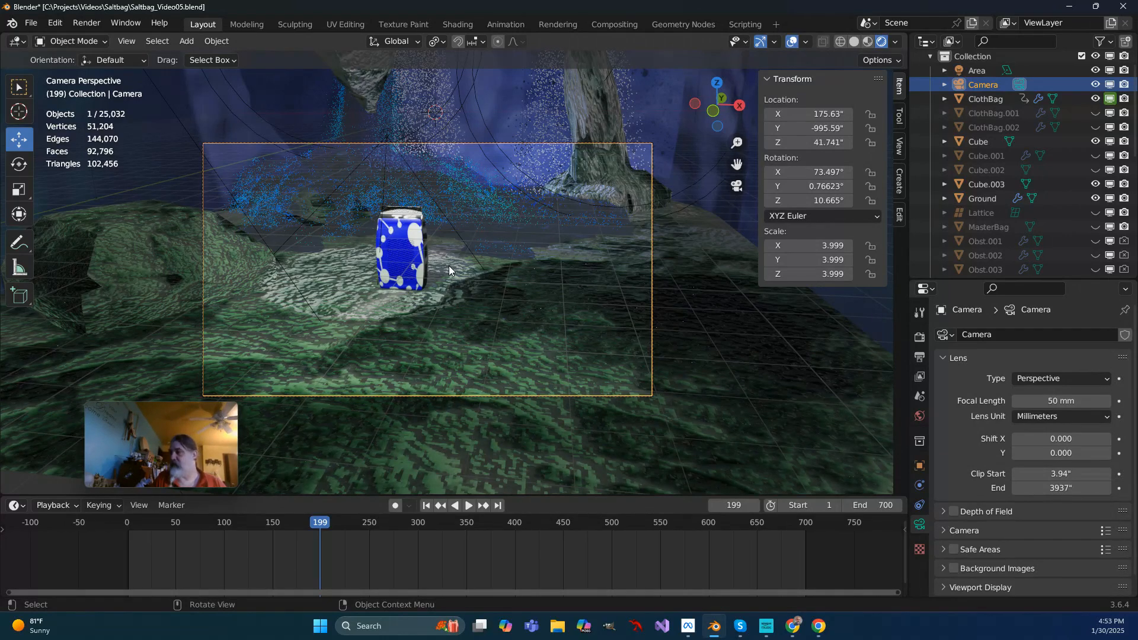
Move the Camera along its local X axis to about X 181.6 in after trying the global X constraint
key(g)
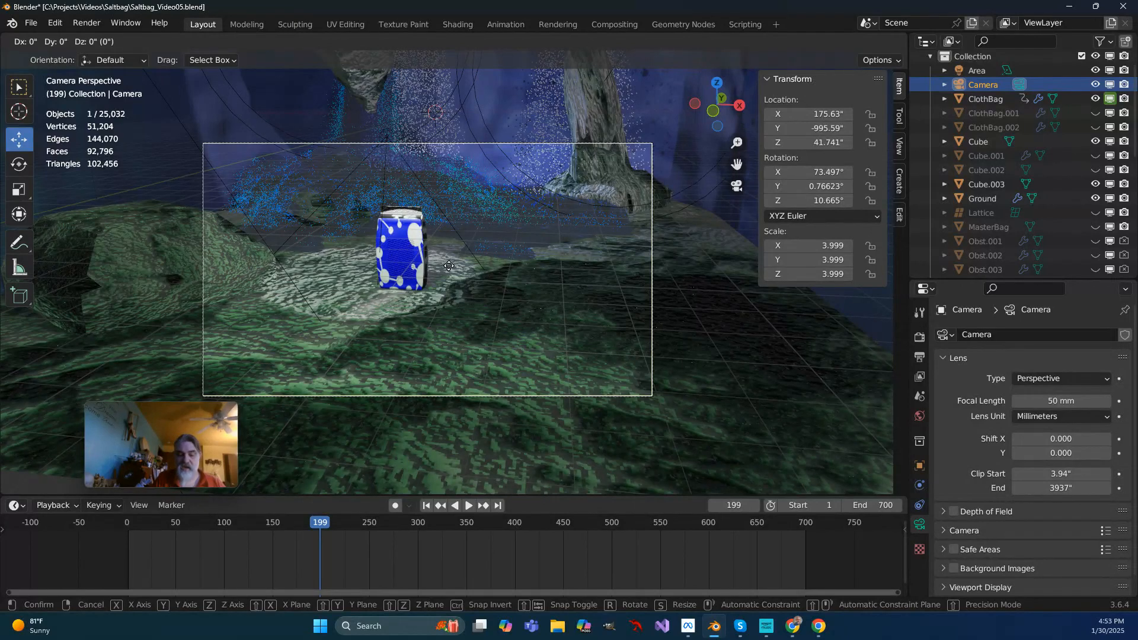
key(x)
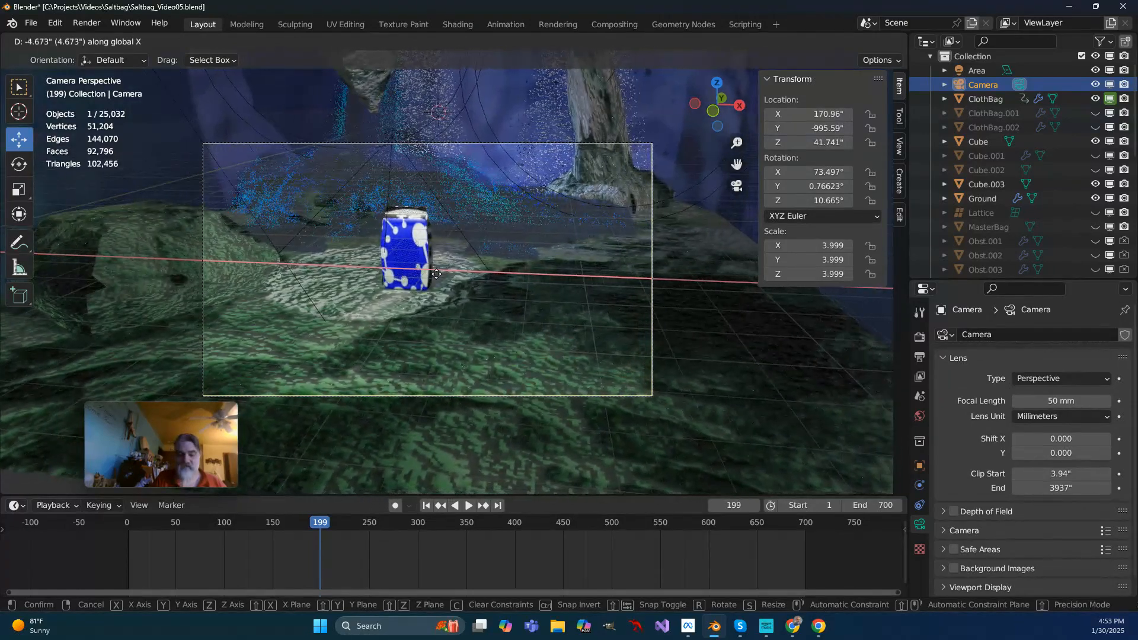
key(x)
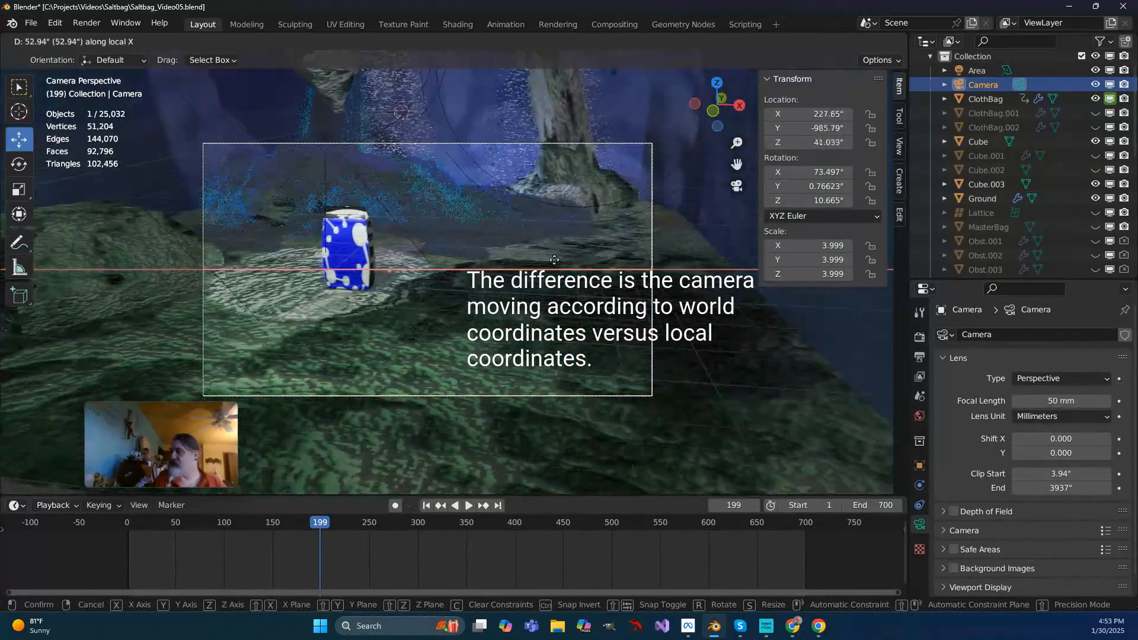
click(464, 265)
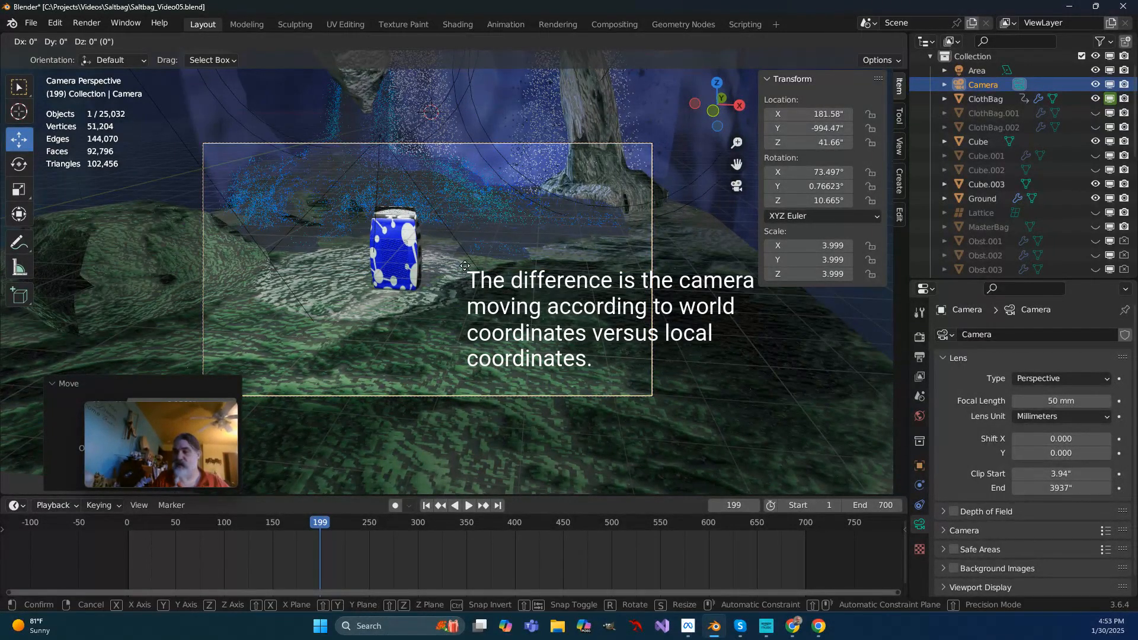
Move the Camera up along its local Y axis to about Z 75 in after trying the global Y constraint
key(g)
key(y)
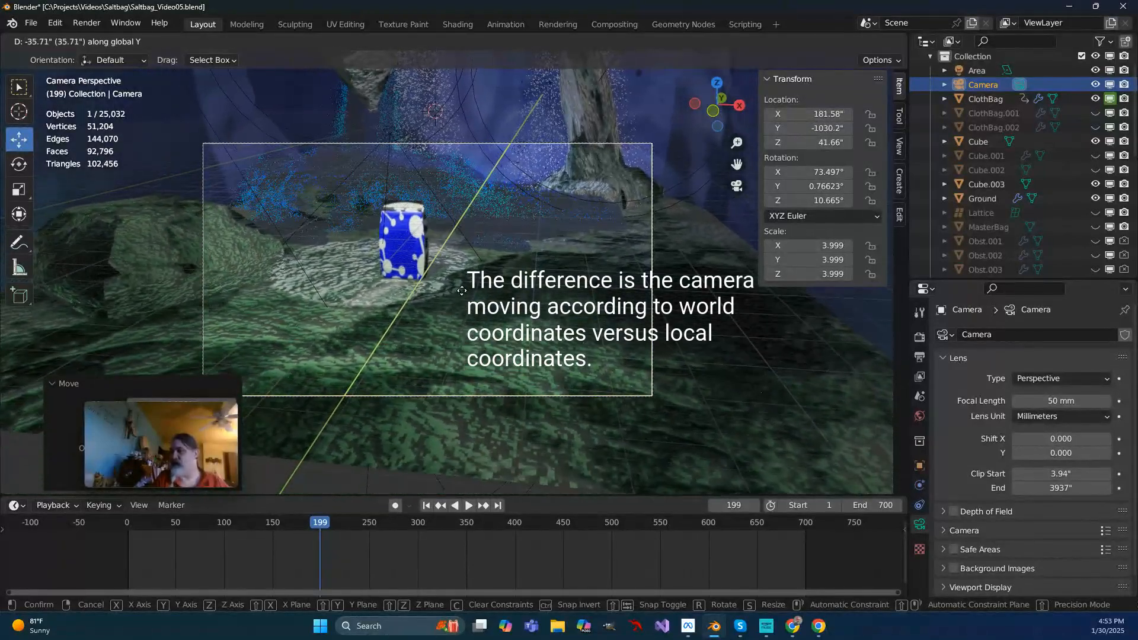
key(y)
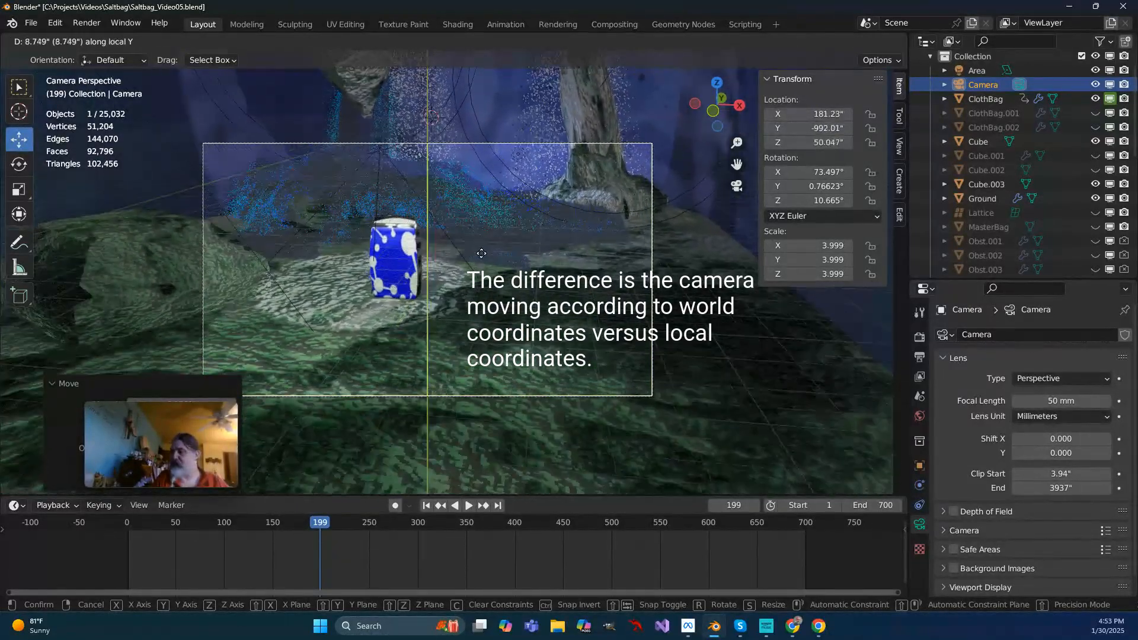
click(489, 173)
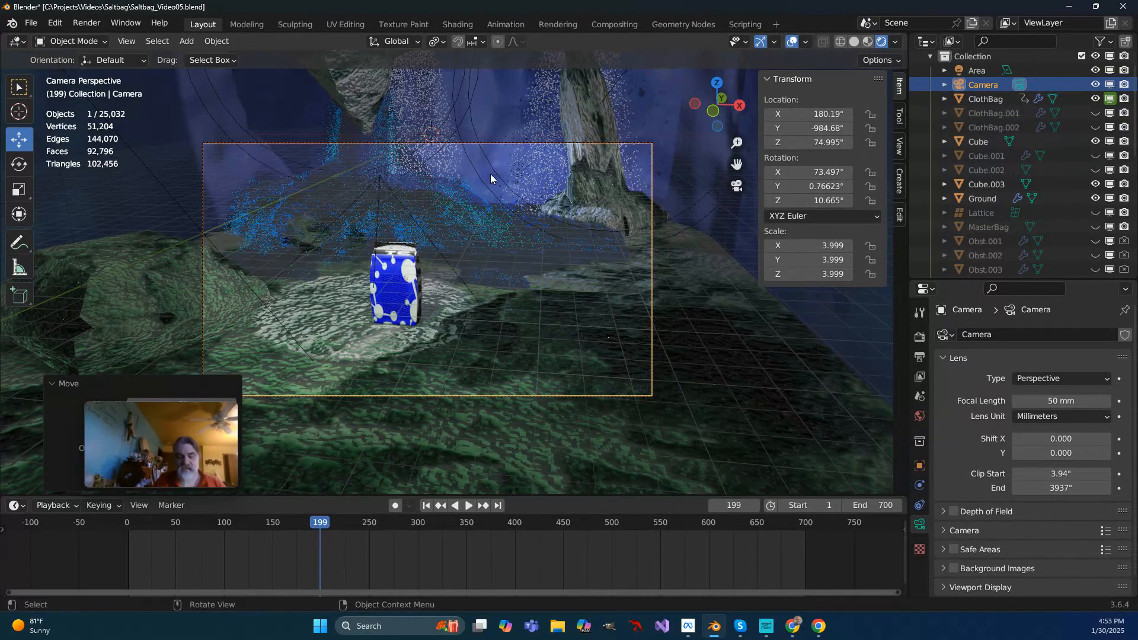
Move the Camera toward the bag along its local Z axis to about Y -651.8 in, after trying the global Z constraint
key(g)
key(z)
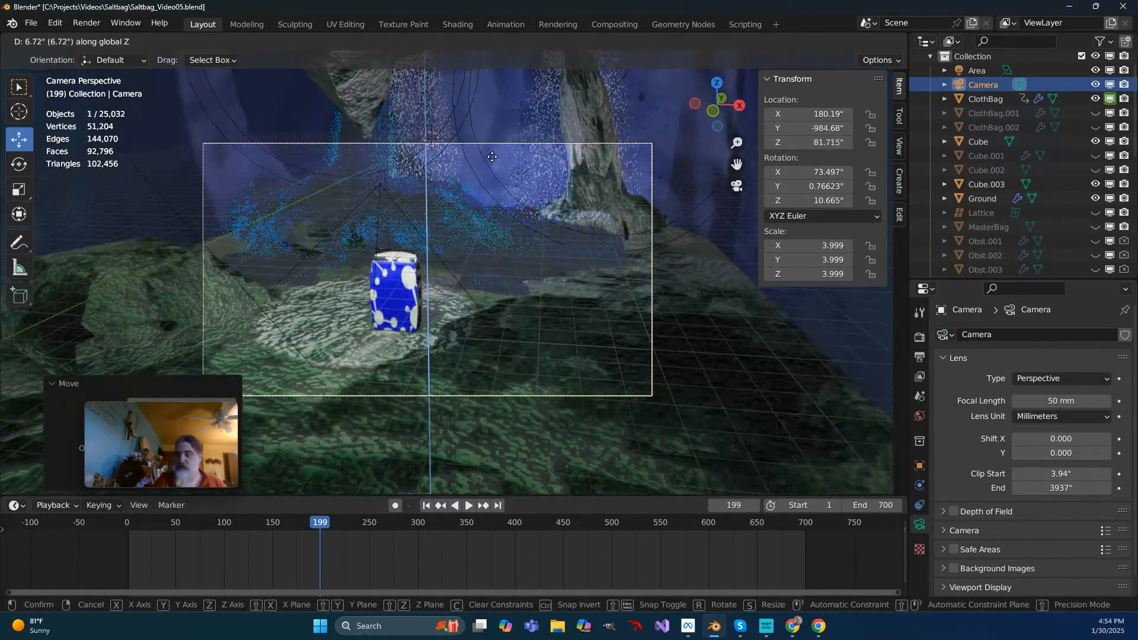
key(z)
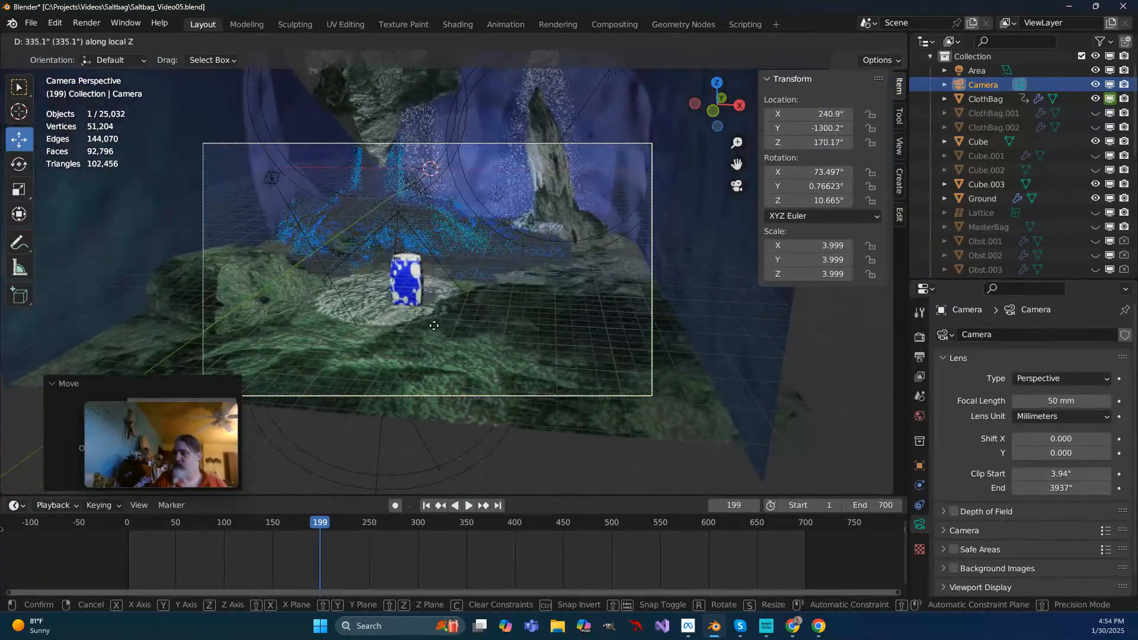
key(z)
key(z)
key(z)
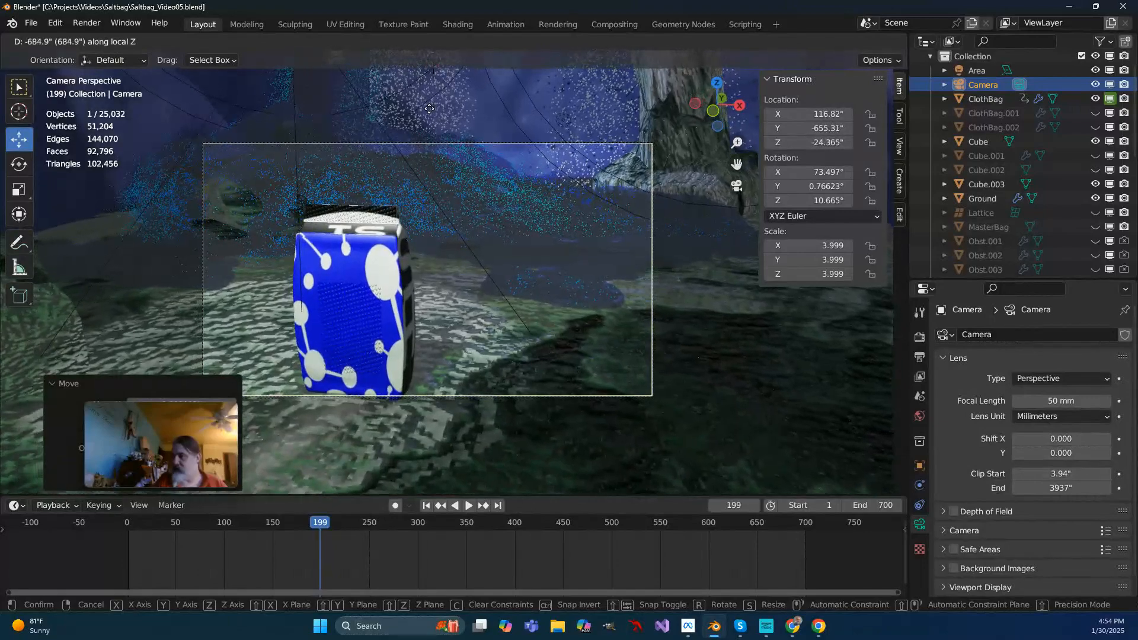
click(429, 108)
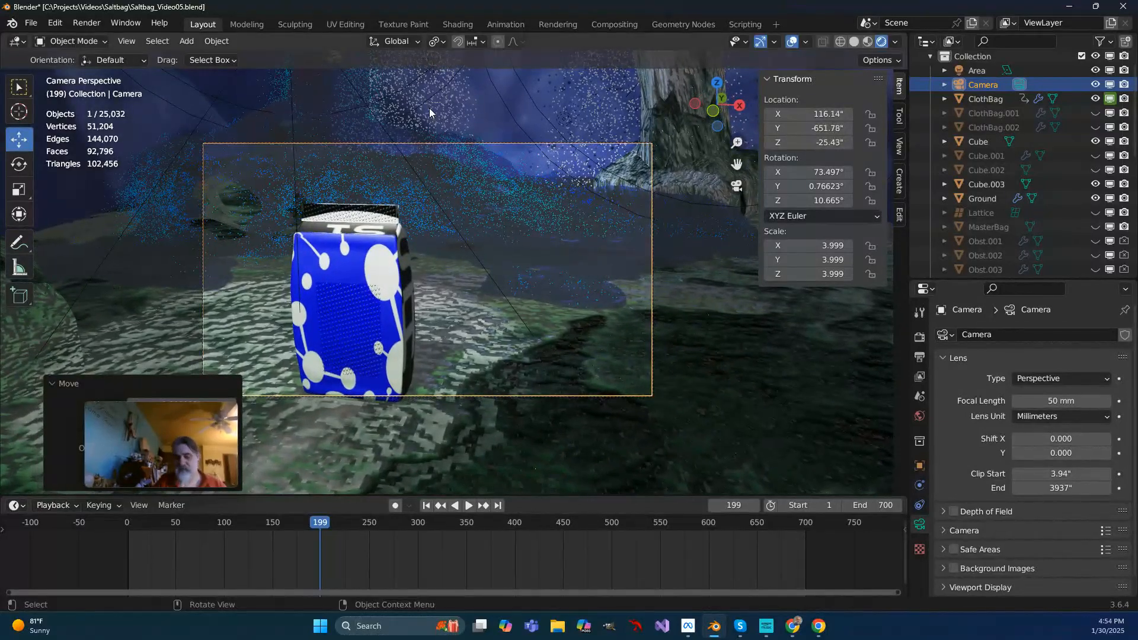
Move the Camera along the global X axis to about X 95.1 in so the bag sits nearer the frame's centre
key(g)
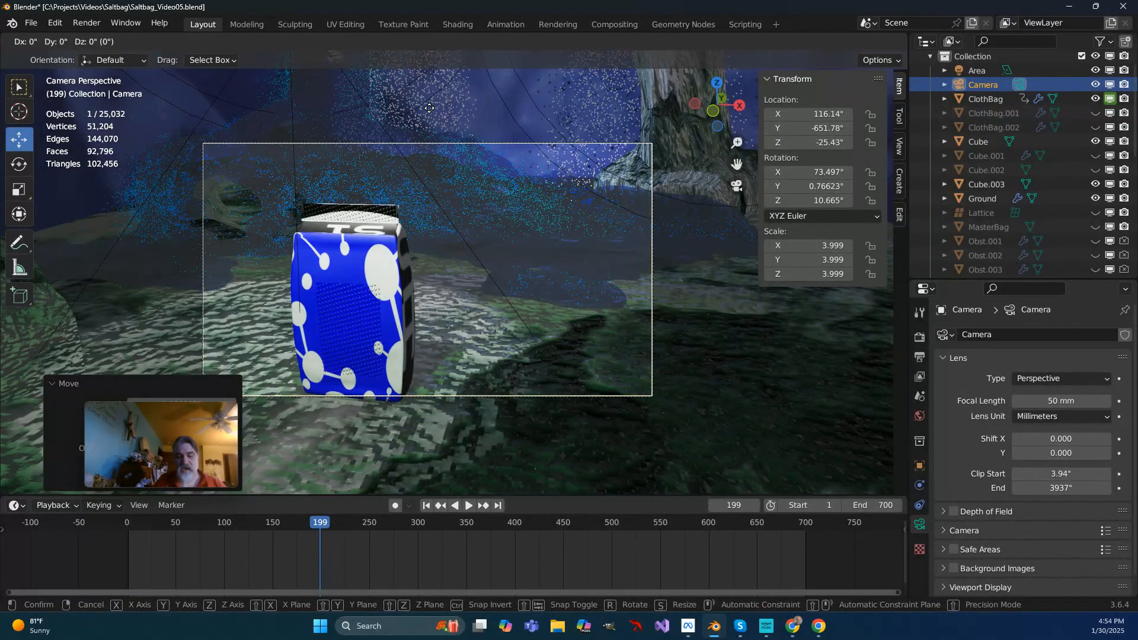
click(376, 138)
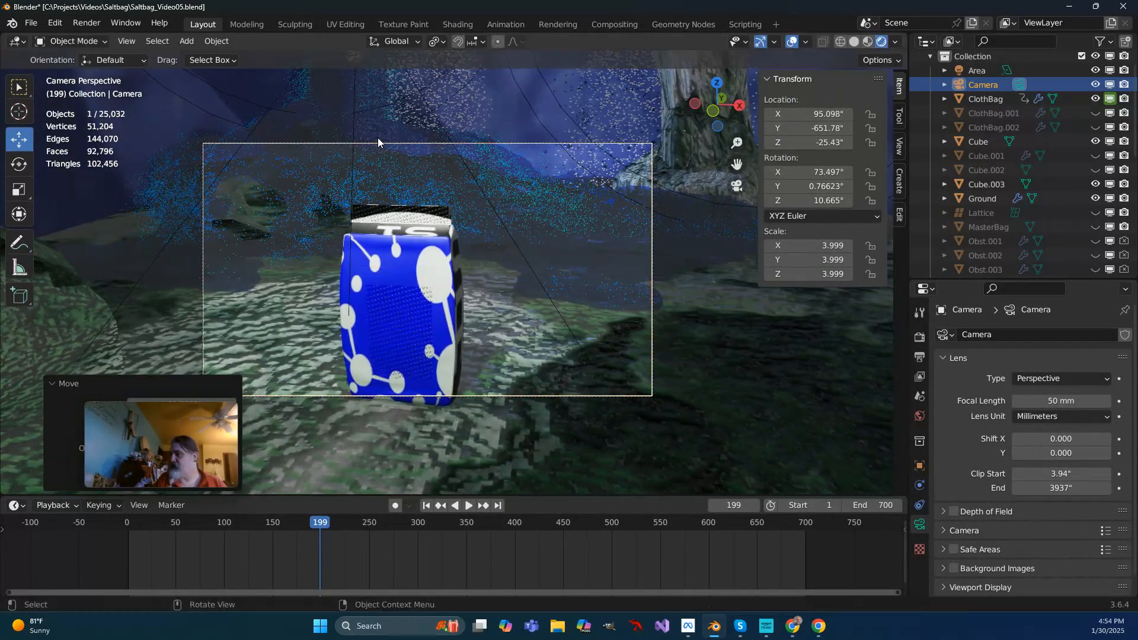
scroll(545, 153, down, 5)
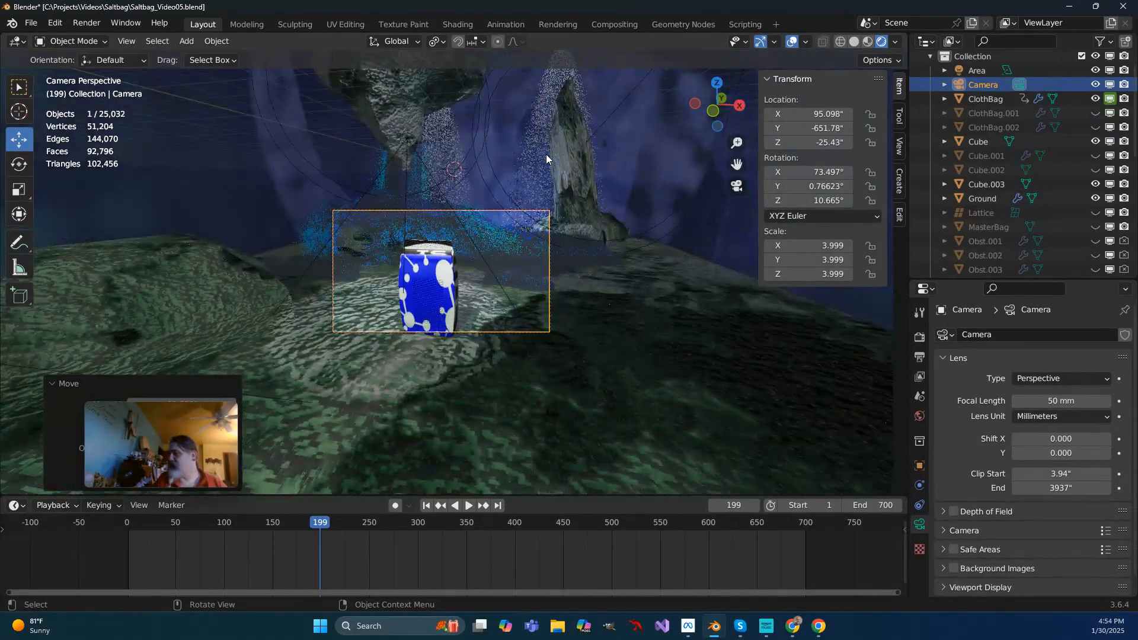
scroll(546, 154, down, 2)
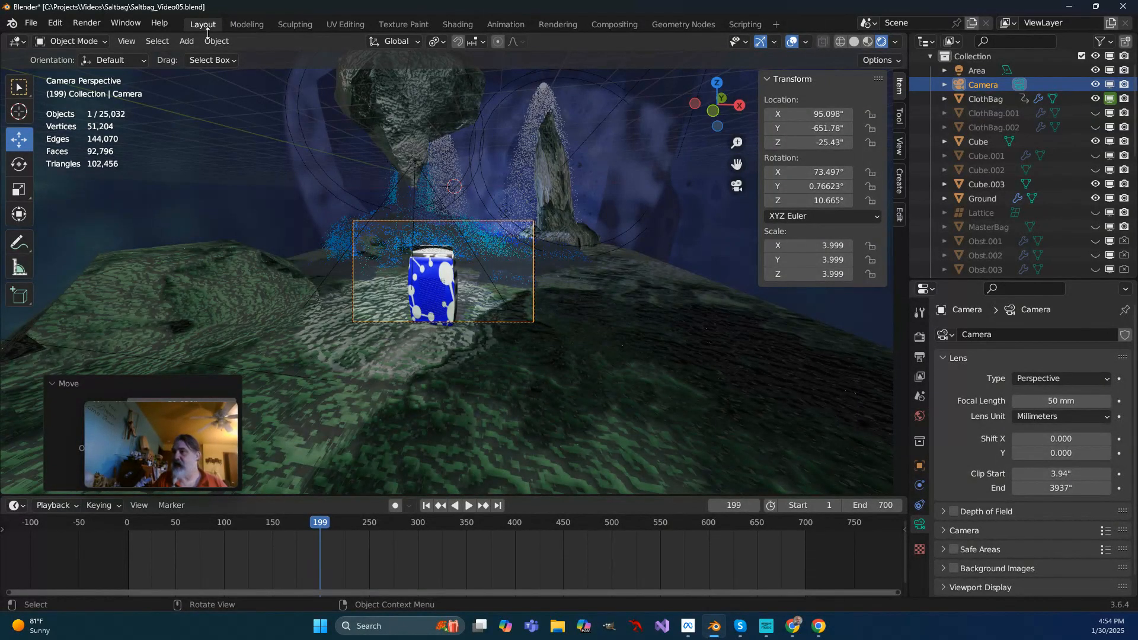
Add a second camera to the scene at the 3D cursor and select it
key(shift+a)
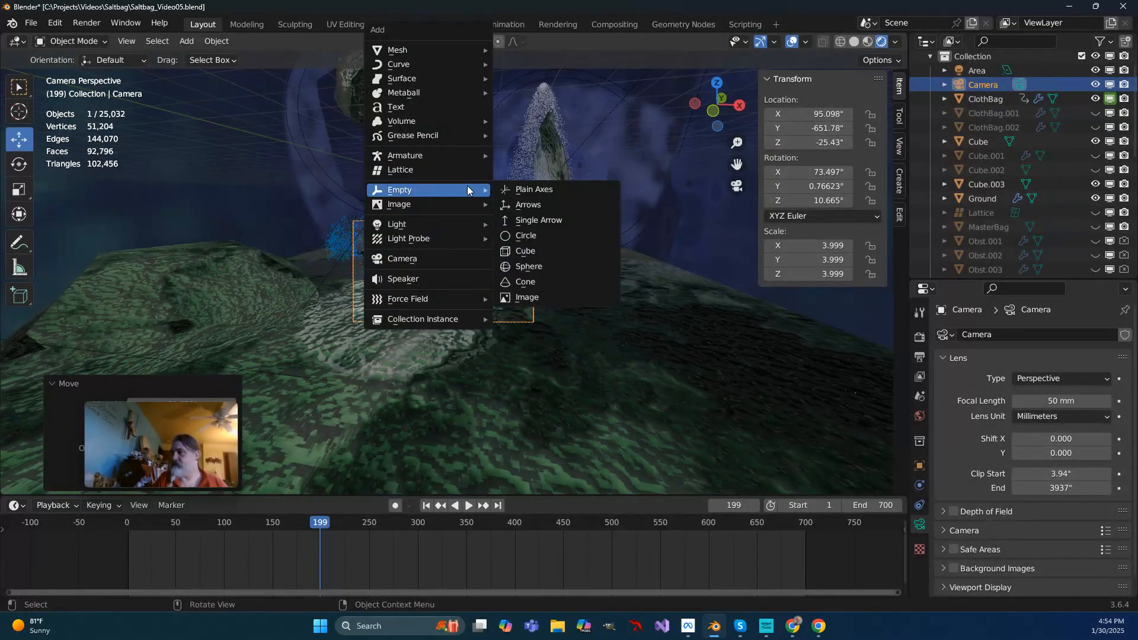
click(423, 260)
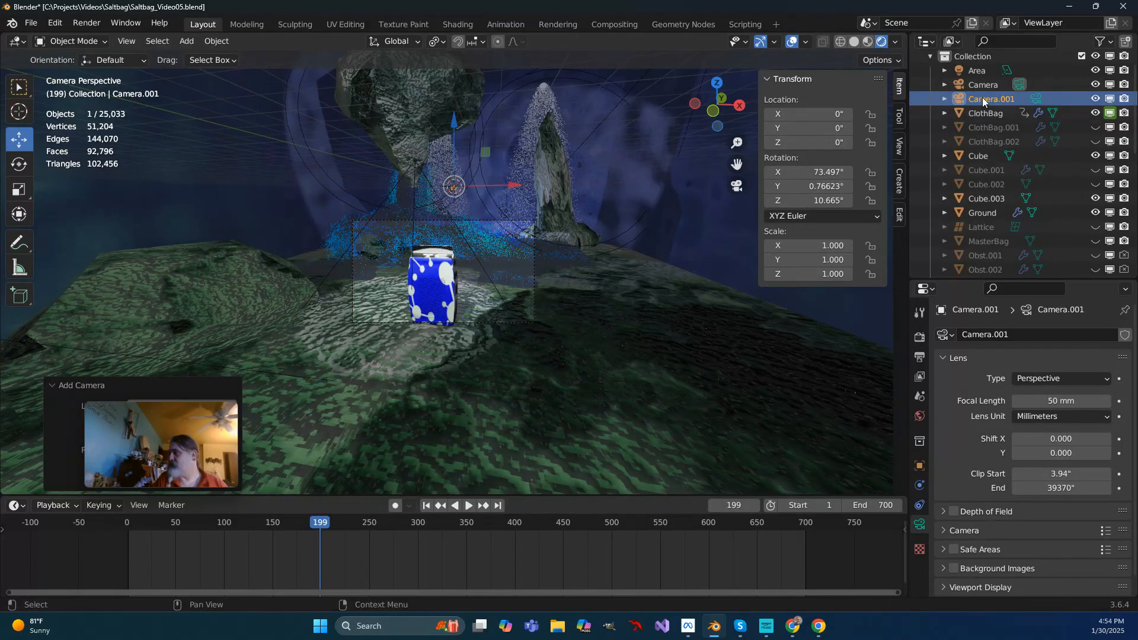
click(982, 99)
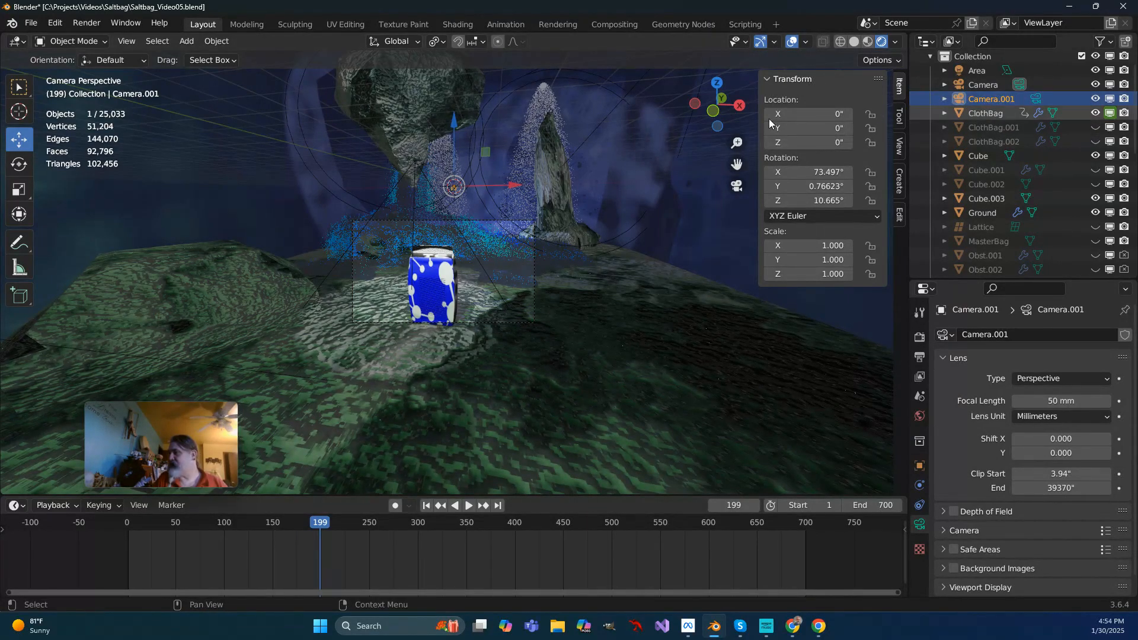
Make Camera.001 the active scene camera and look through it
key(KP_Decimal)
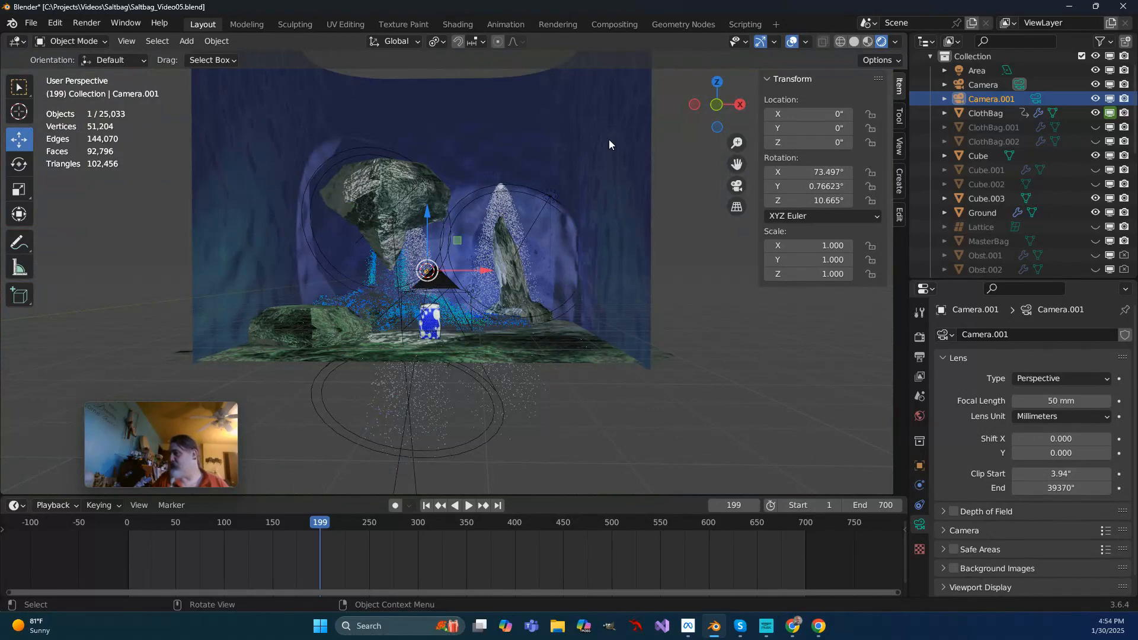
key(KP_0)
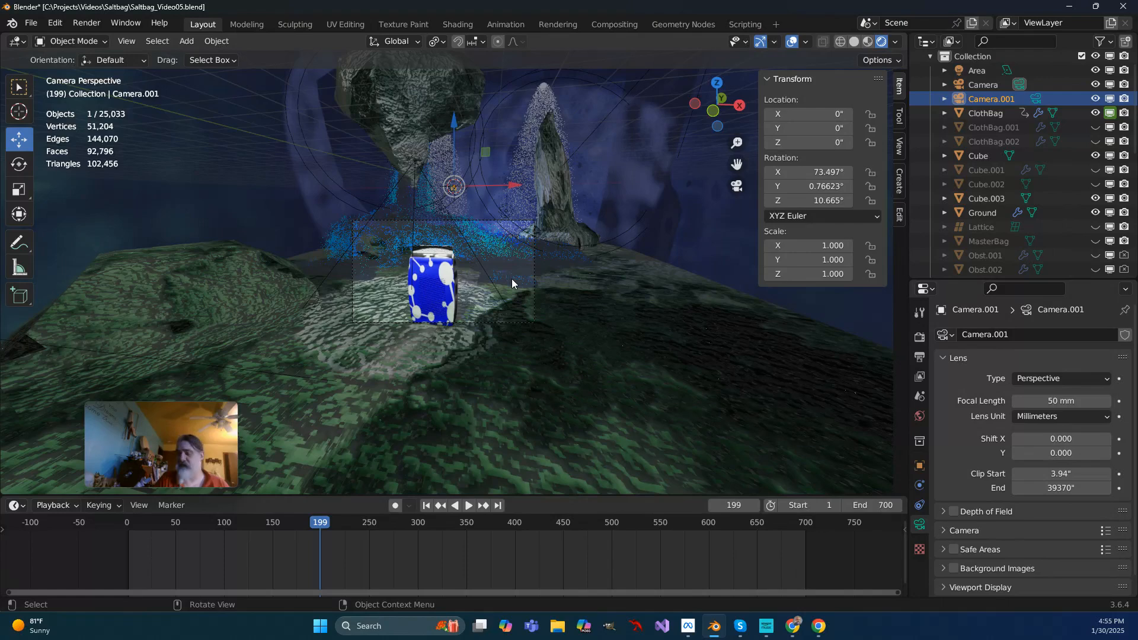
key(ctrl+KP_0)
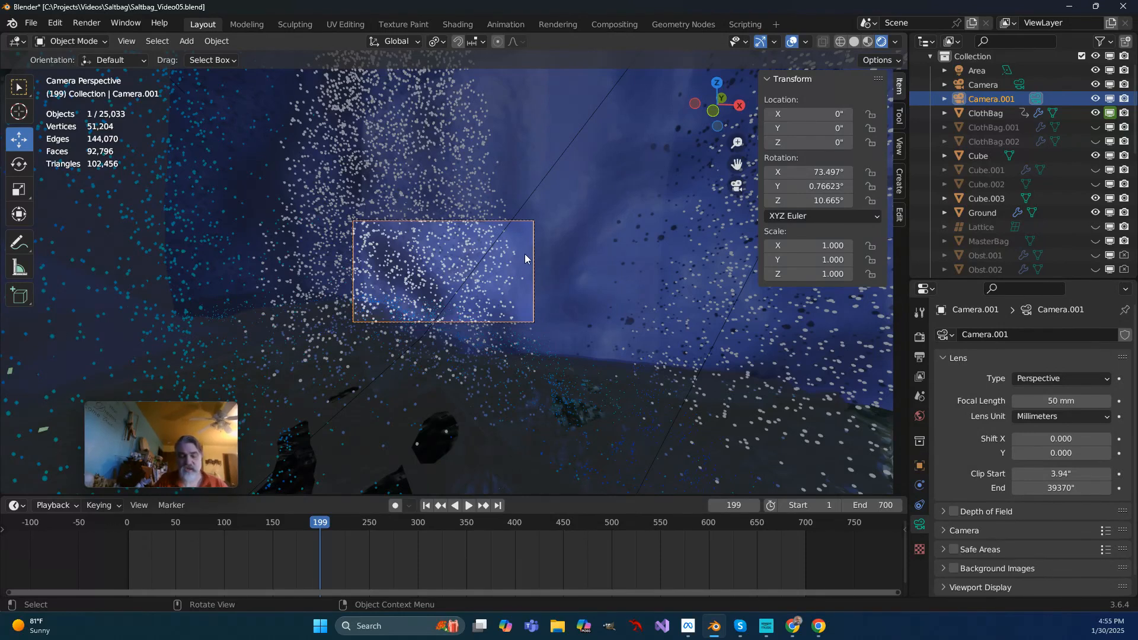
Pull Camera.001 back from the cave along its local Z axis to about Y -1549.4 in
key(g)
key(z)
key(z)
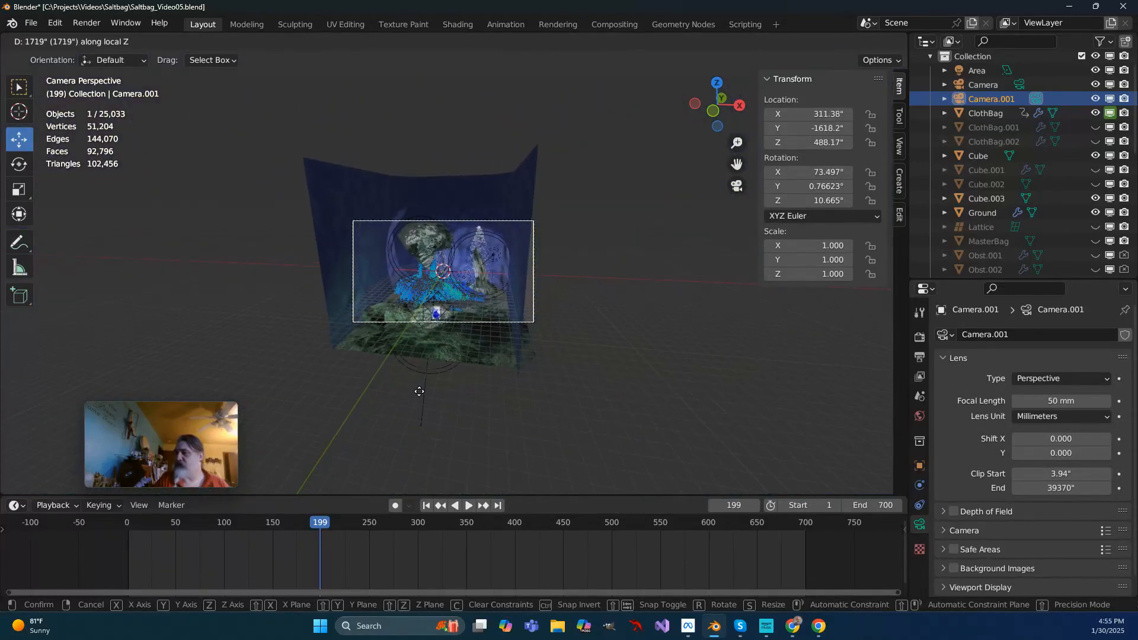
click(427, 384)
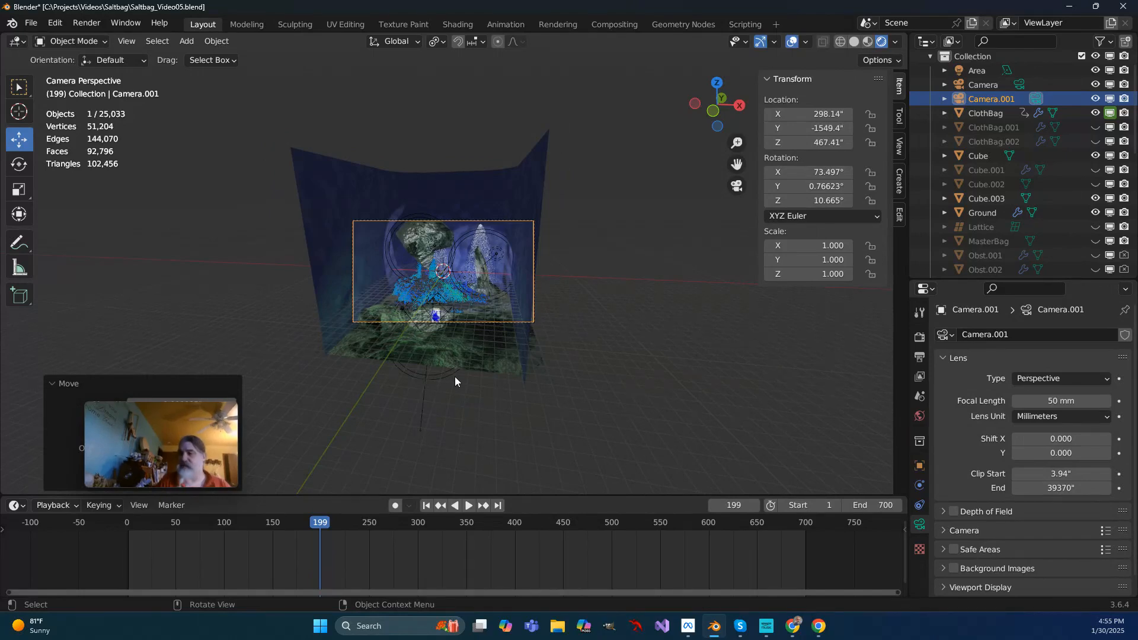
Move Camera.001 along the global X axis to about X 14.3 in and turn it to a Z rotation of about -14.7°
key(g)
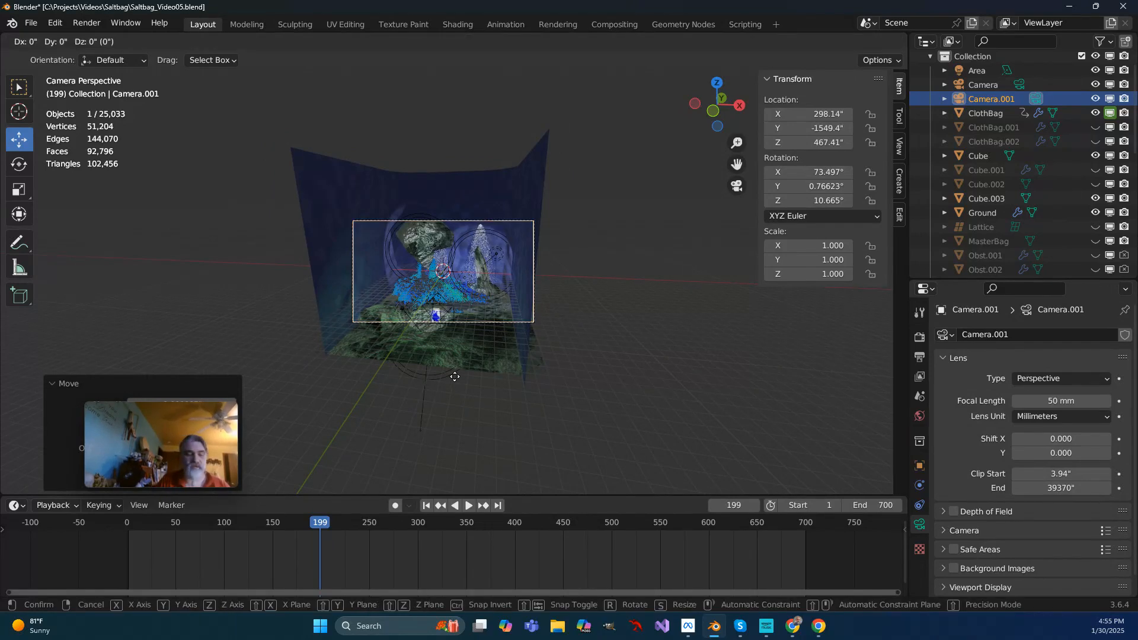
key(x)
click(214, 319)
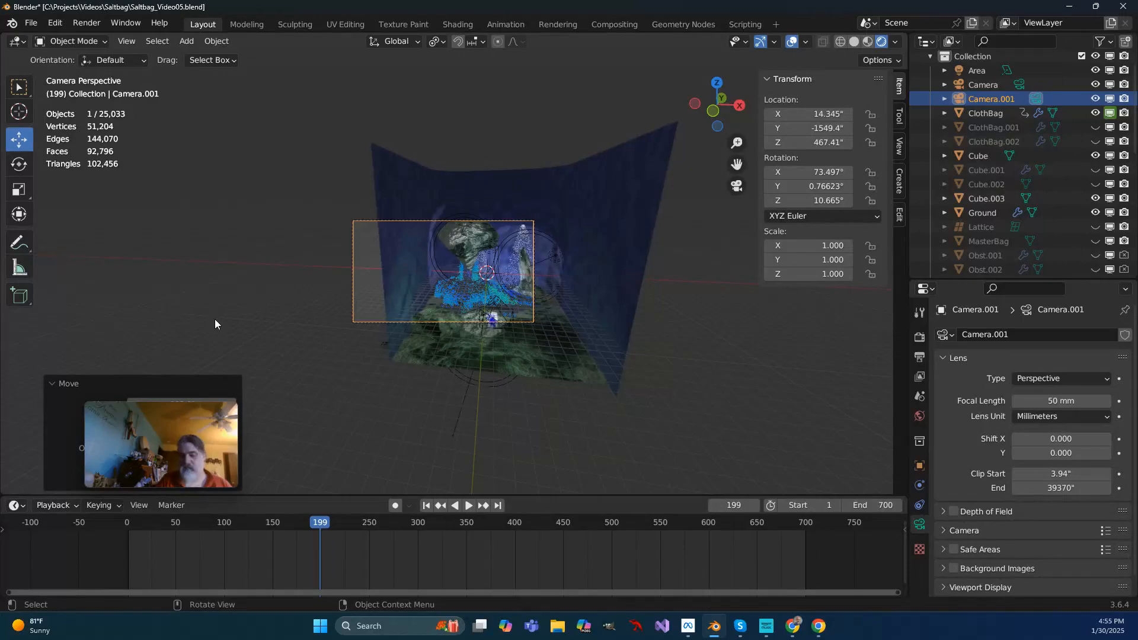
key(r)
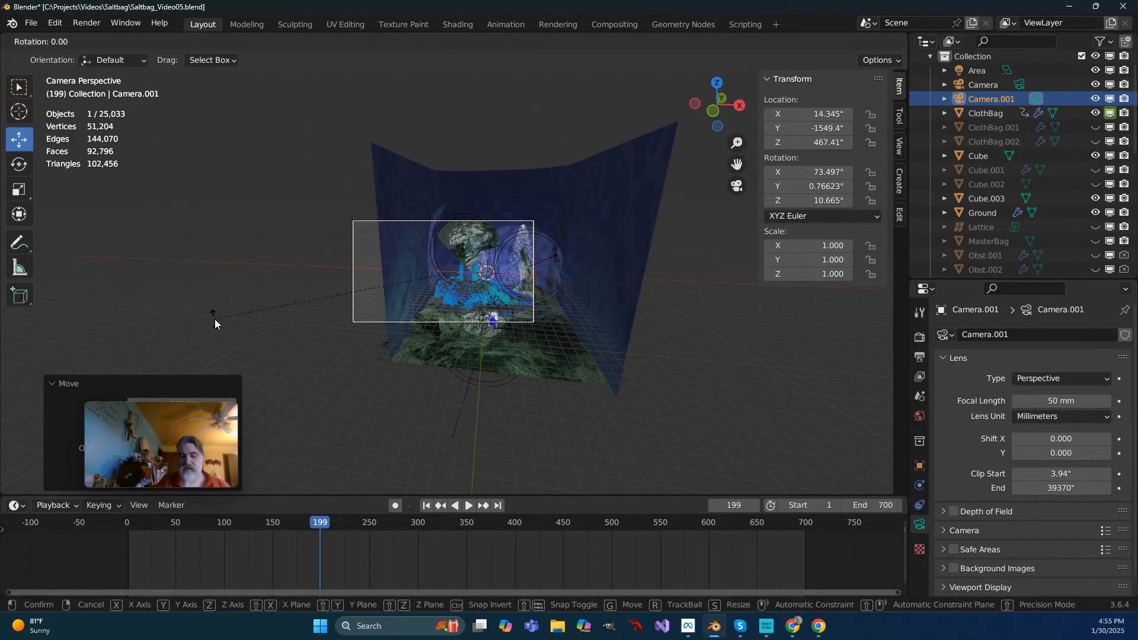
click(369, 328)
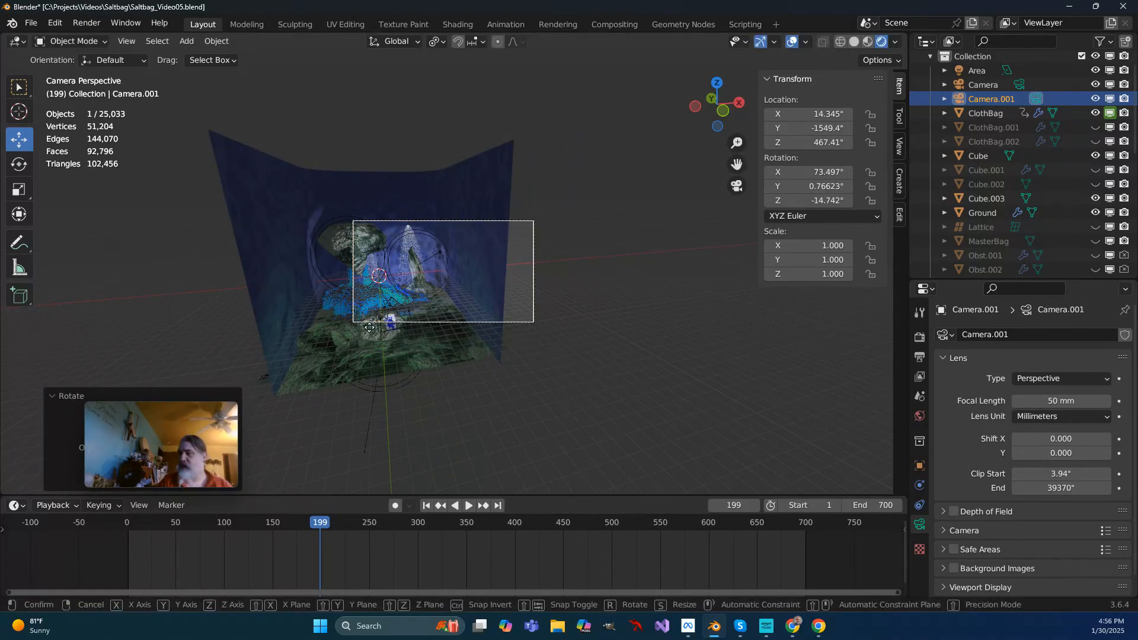
Move Camera.001 sideways along its local X axis to about X -239.4 in
key(g)
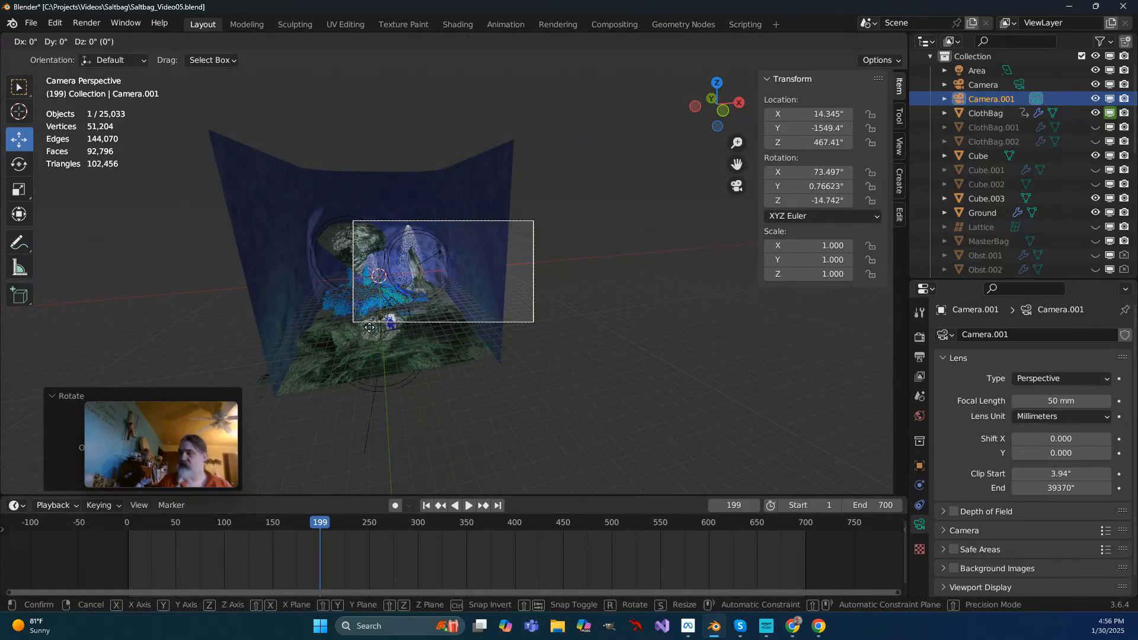
key(x)
key(x)
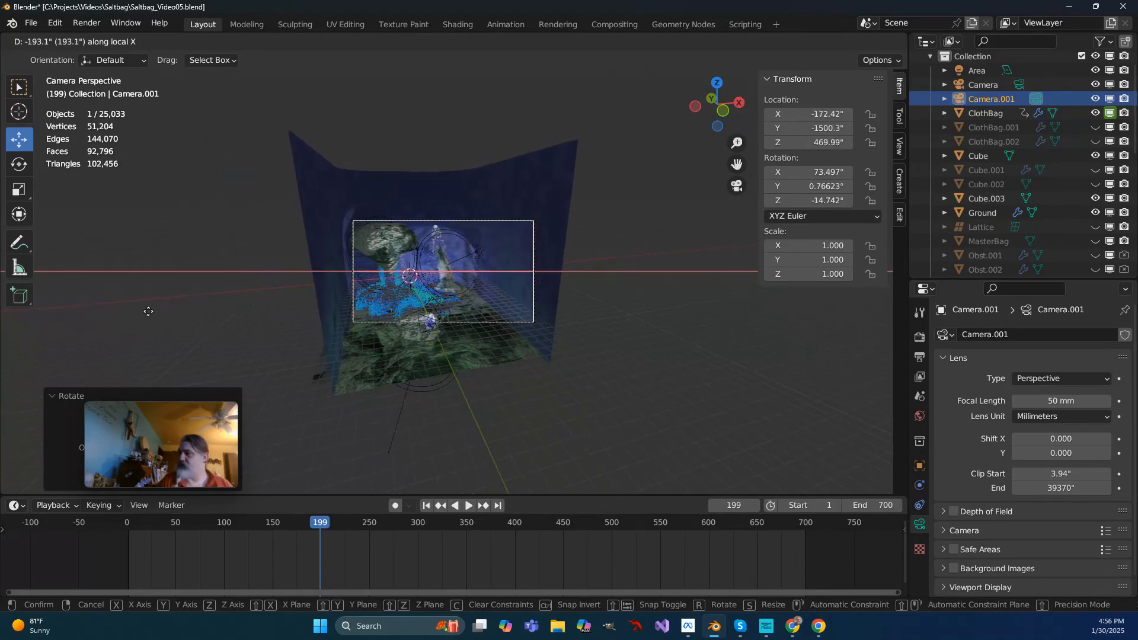
click(101, 307)
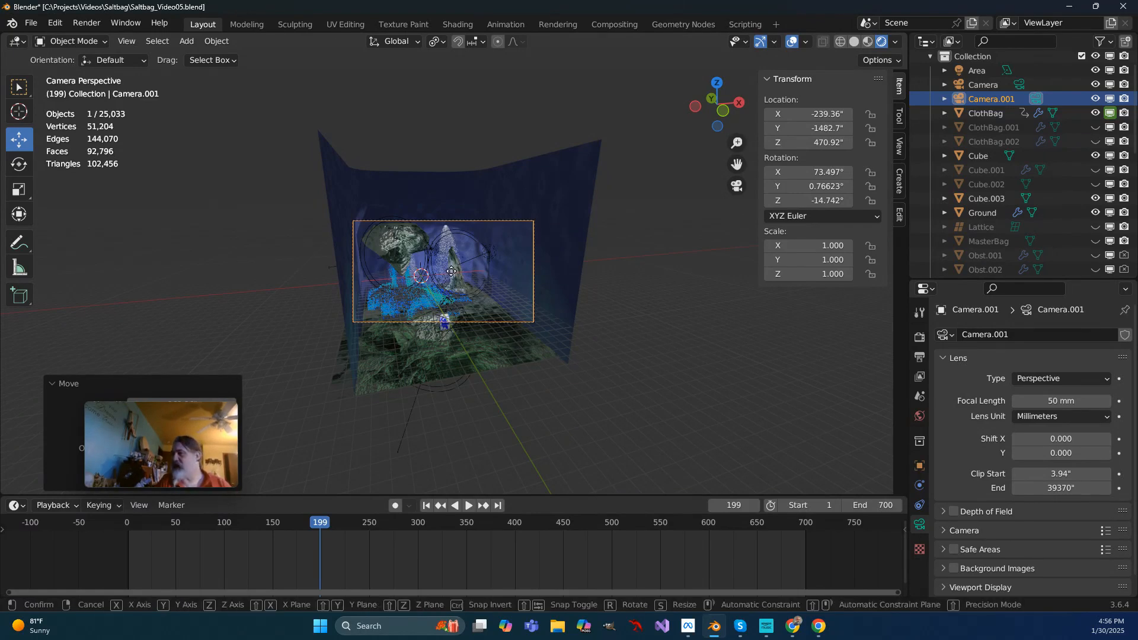
Lower Camera.001 along the global Z axis to about Z 349.9 in so the bag falls inside the frame
key(g)
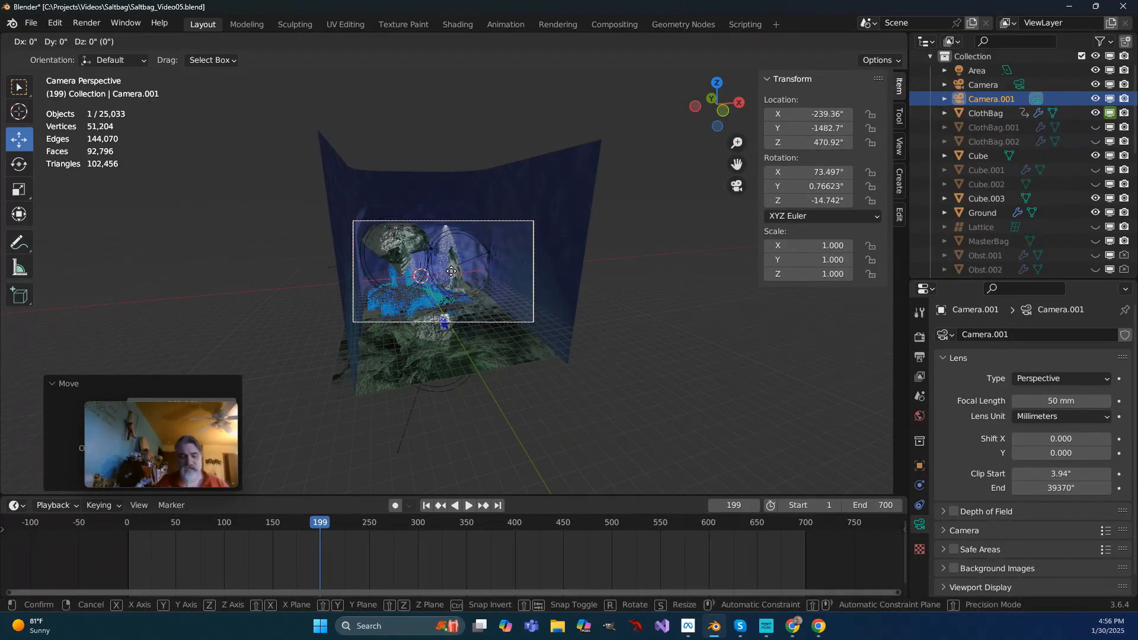
key(z)
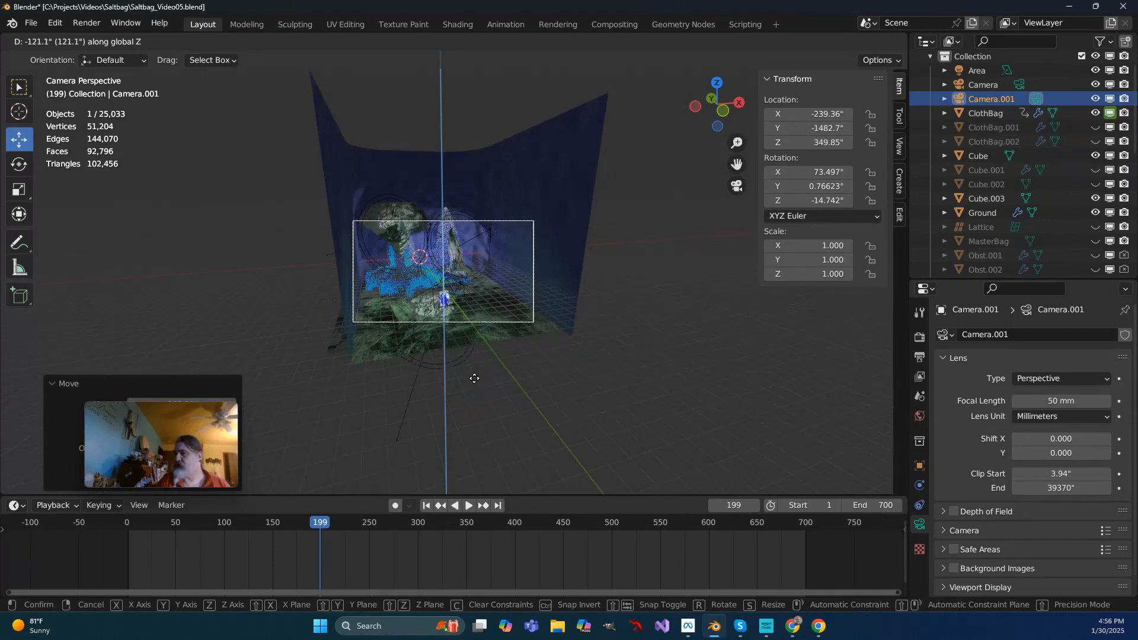
click(472, 379)
scroll(456, 335, up, 6)
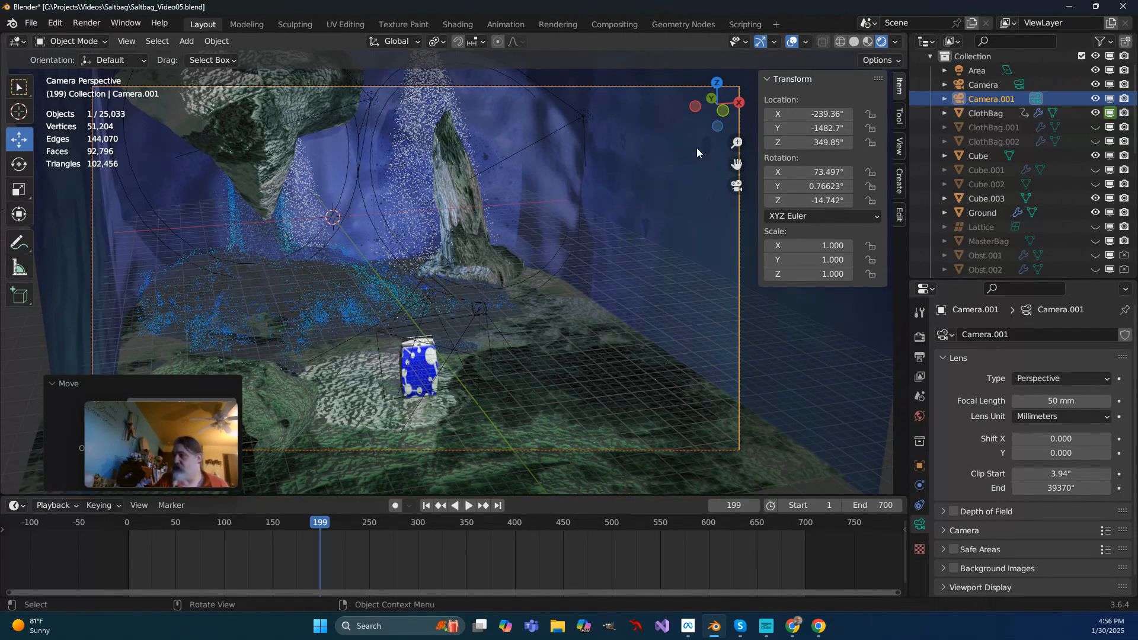
Make the original Camera the active scene camera again
click(979, 84)
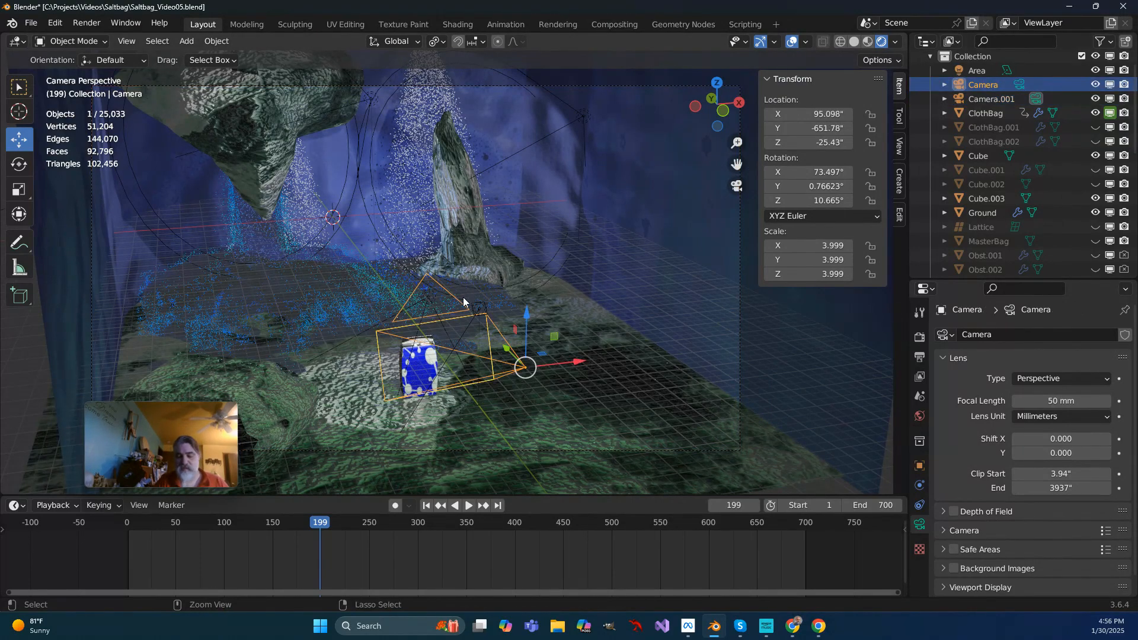
key(ctrl+KP_0)
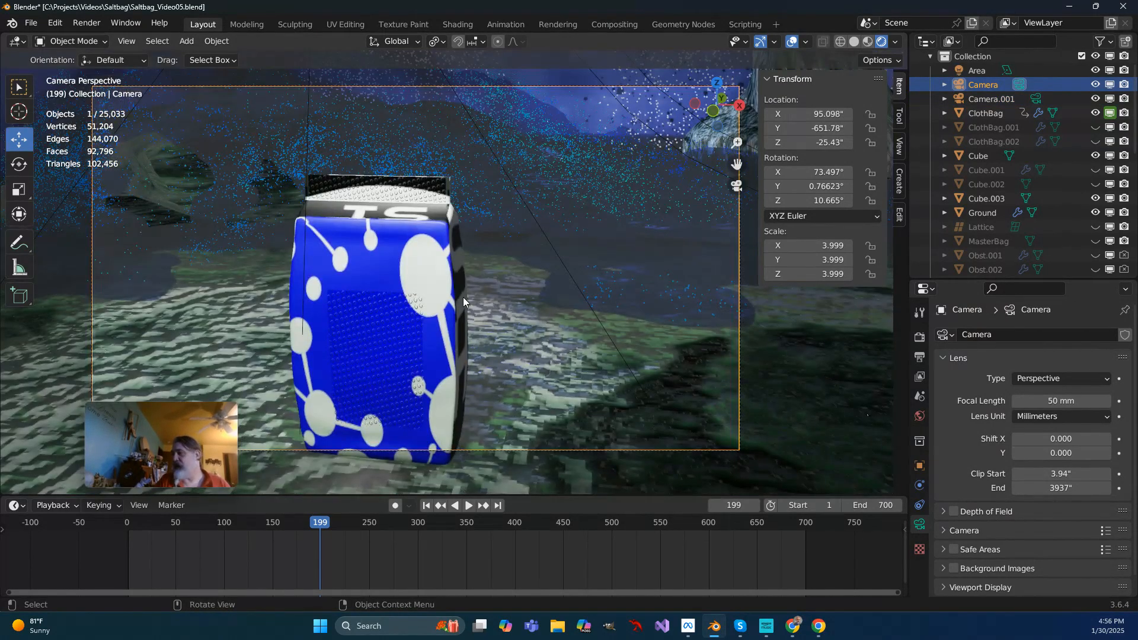